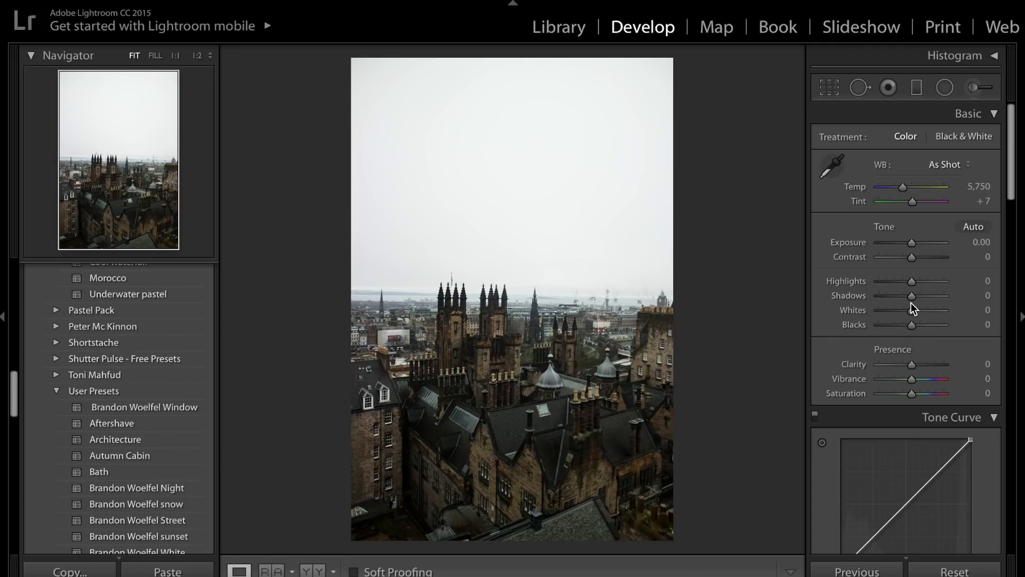
Set Highlights to −80, Shadows to +37, Exposure to −0.15, Blacks to −21 and Whites to −100.
drag(909, 297, 886, 283)
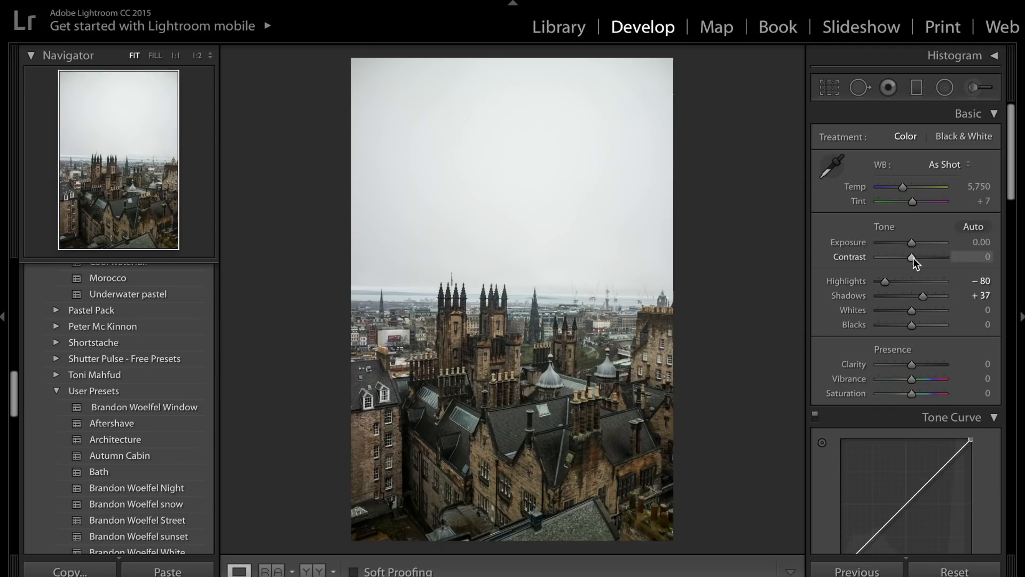
drag(908, 246, 906, 246)
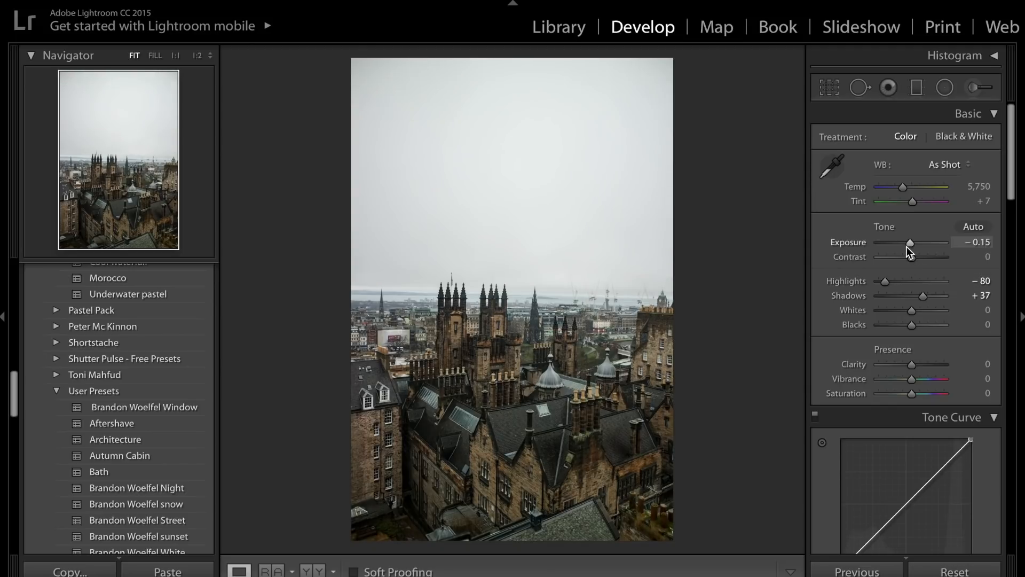
mouse_move(911, 325)
mouse_down()
mouse_move(902, 324)
mouse_move(920, 325)
mouse_move(902, 324)
mouse_up()
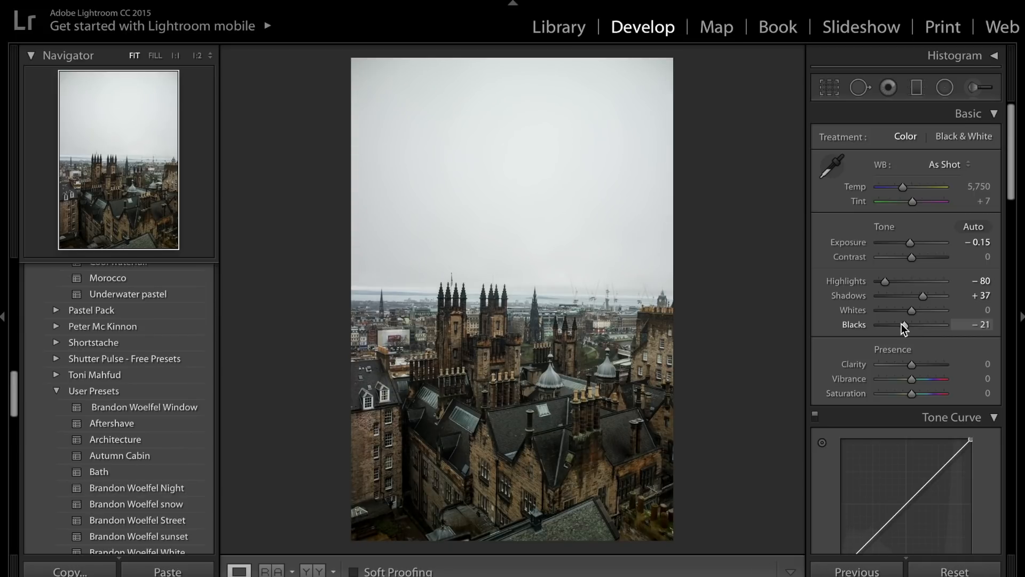
drag(912, 313, 844, 315)
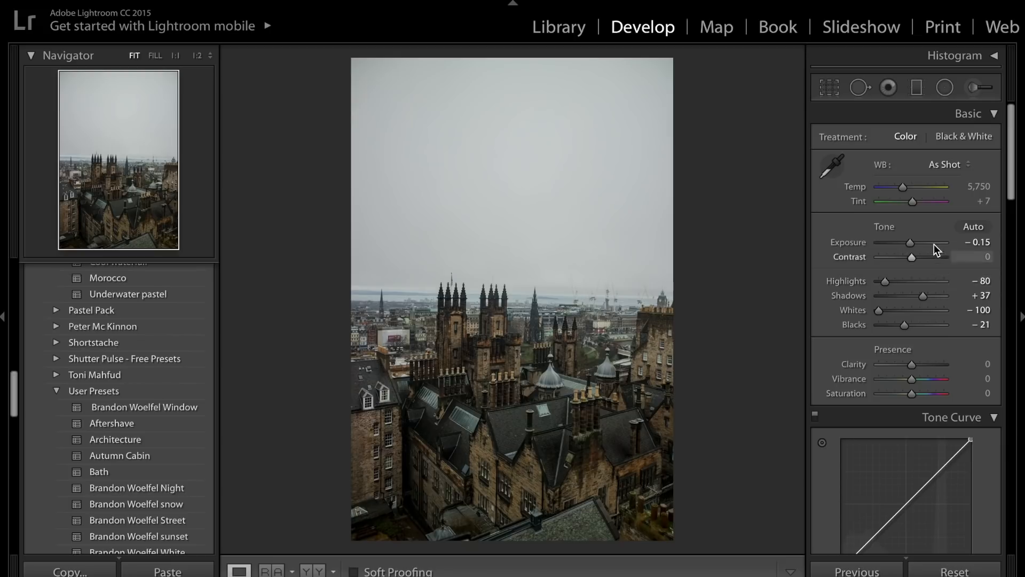
Set Contrast to +20 and Shadows to +45, and compare the photo with its unedited version.
drag(913, 260, 920, 260)
drag(922, 299, 925, 300)
key(backslash)
key(backslash)
key(backslash)
key(backslash)
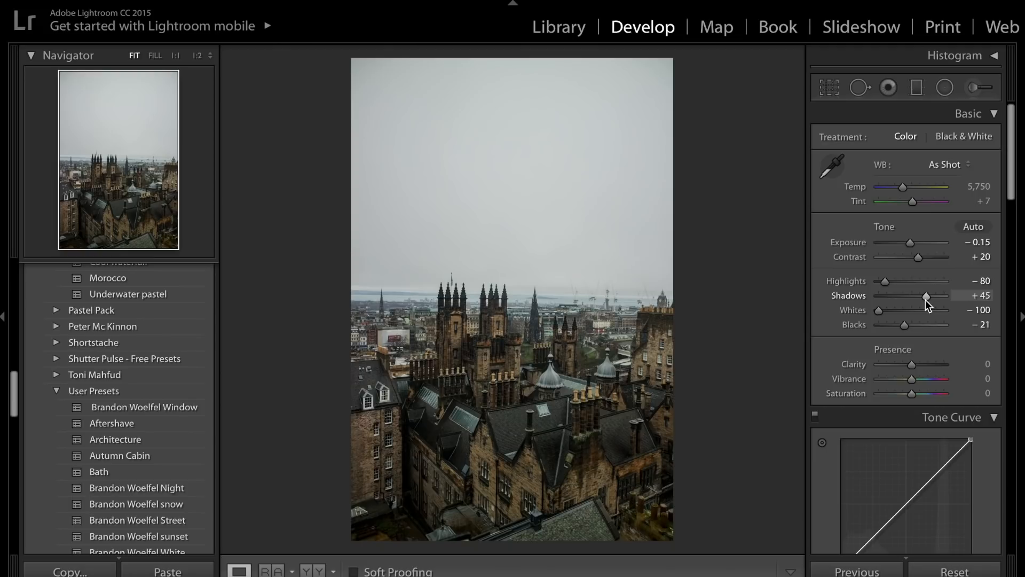
Set Clarity to +41, Vibrance to −31 and Saturation to +8.
drag(913, 365, 924, 365)
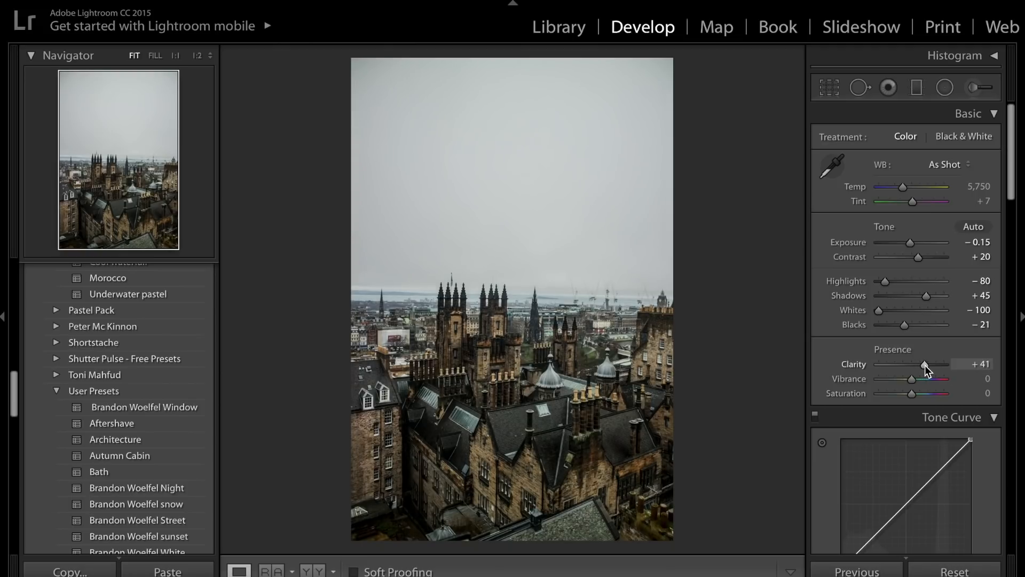
scroll(924, 365, down, 3)
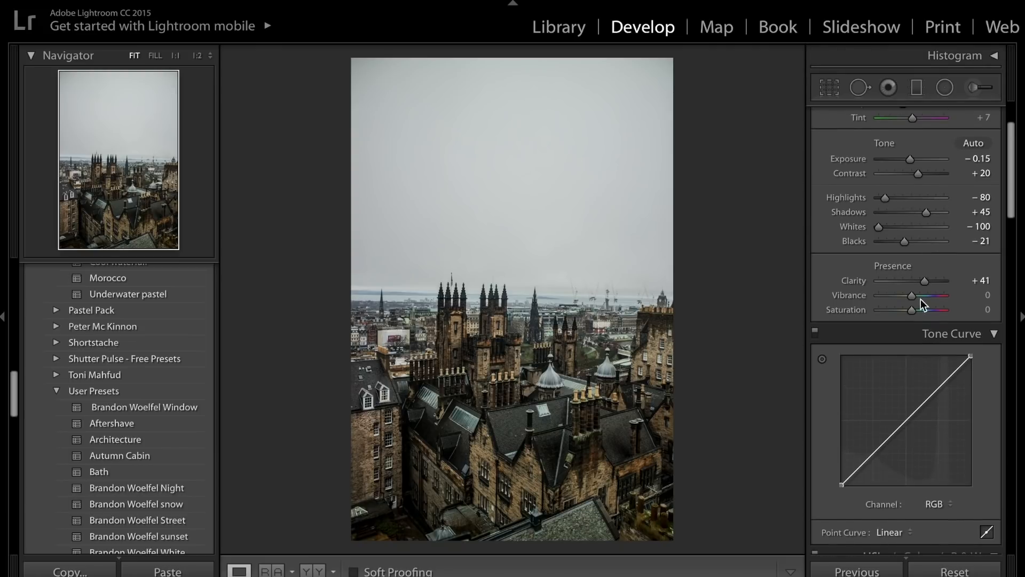
mouse_move(914, 296)
mouse_down()
mouse_move(898, 298)
mouse_move(917, 310)
mouse_move(901, 301)
mouse_up()
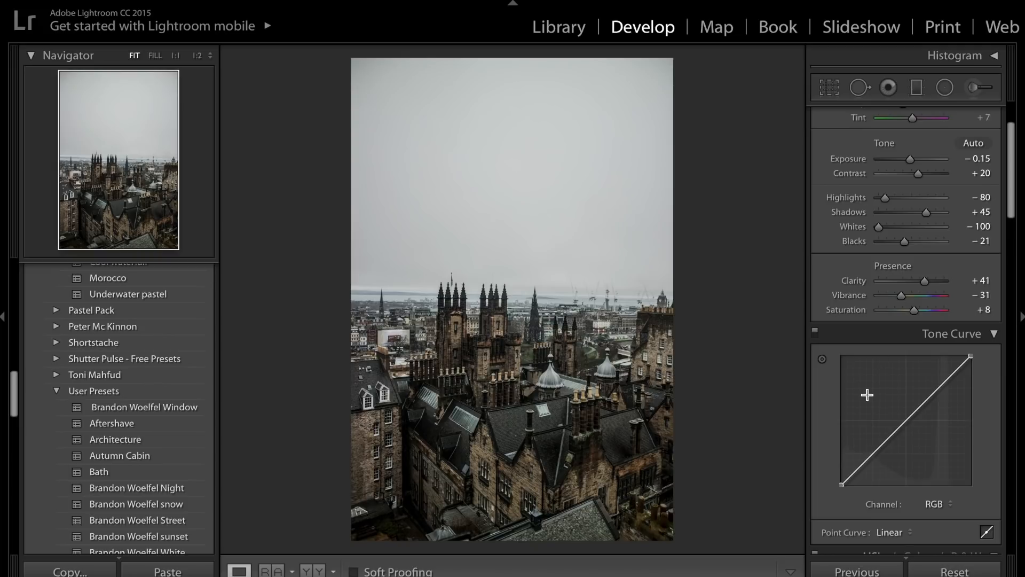
Add three points to the RGB tone curve, in the shadows, midtones and highlights.
scroll(868, 395, down, 4)
click(908, 216)
click(874, 247)
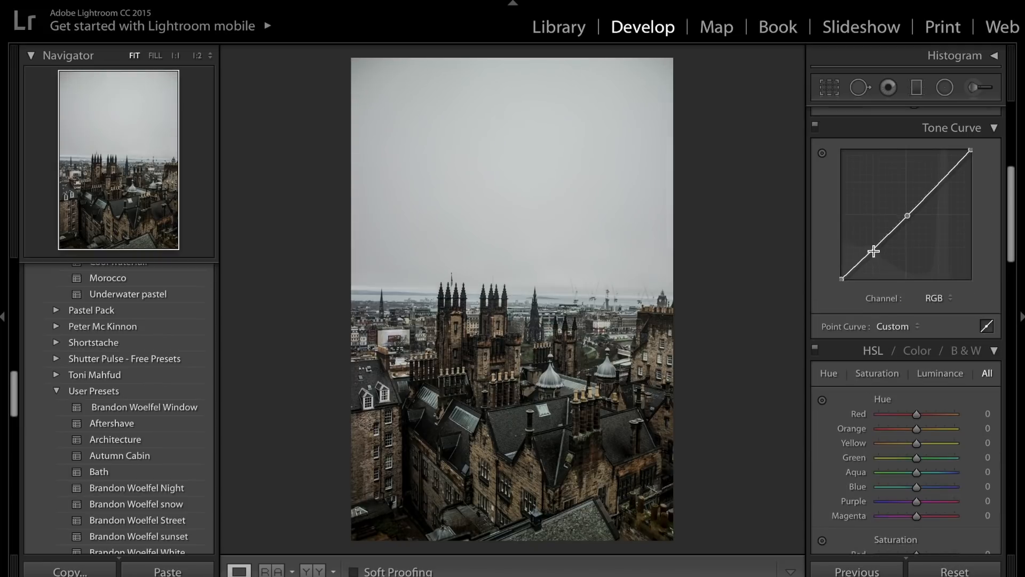
click(940, 185)
Raise the tone curve's black point for faded blacks and place the shadow point at about 21.6 / 23.9 %.
drag(875, 246, 873, 245)
drag(842, 279, 828, 264)
drag(878, 242, 868, 249)
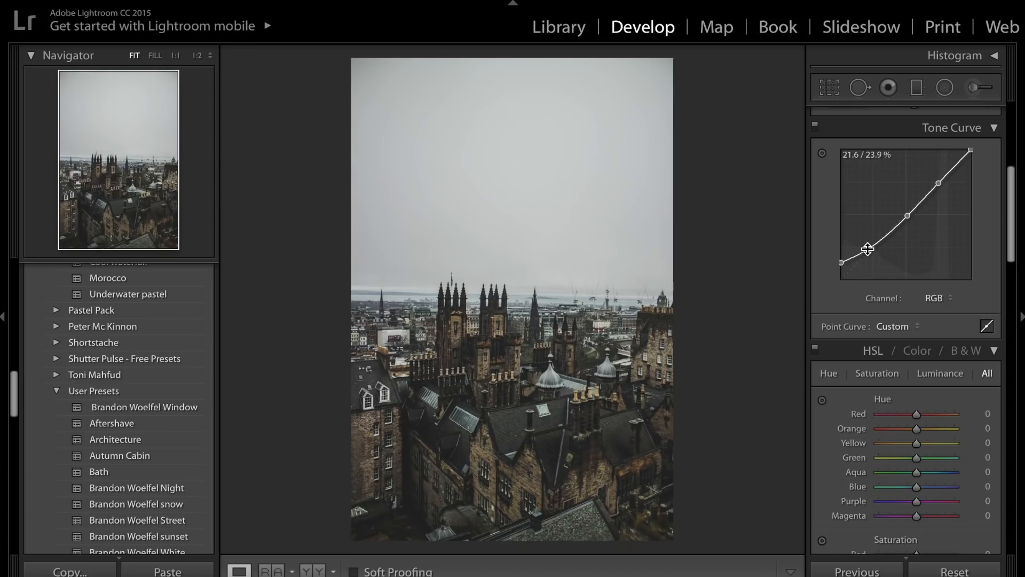
Raise the tone curve's midtone point, lower the highlight point to about 75.3 / 70.6 %, and pull the white point down slightly.
drag(907, 214, 940, 188)
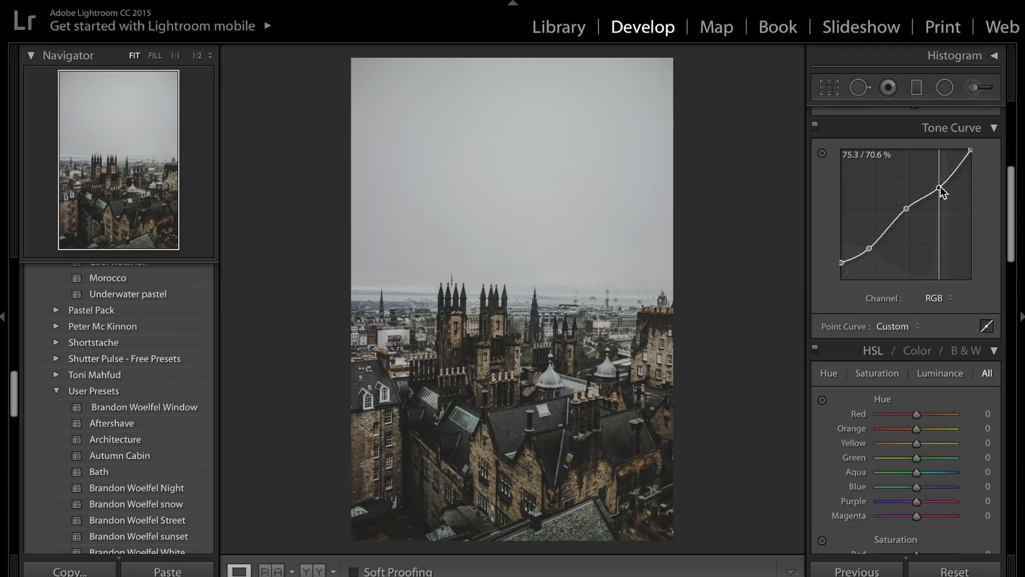
drag(941, 187, 941, 187)
mouse_move(971, 150)
mouse_down()
mouse_move(985, 158)
mouse_move(993, 190)
mouse_move(991, 142)
mouse_move(995, 151)
mouse_move(975, 157)
mouse_up()
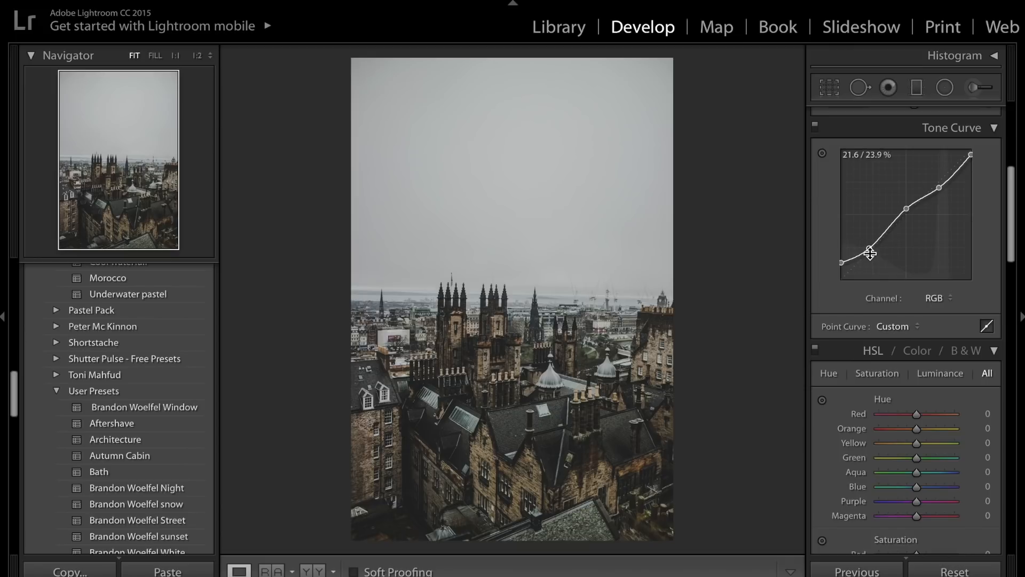
Lower the tone curve's black point slightly and compare the photo with the curve off and on.
drag(869, 251, 841, 264)
click(815, 129)
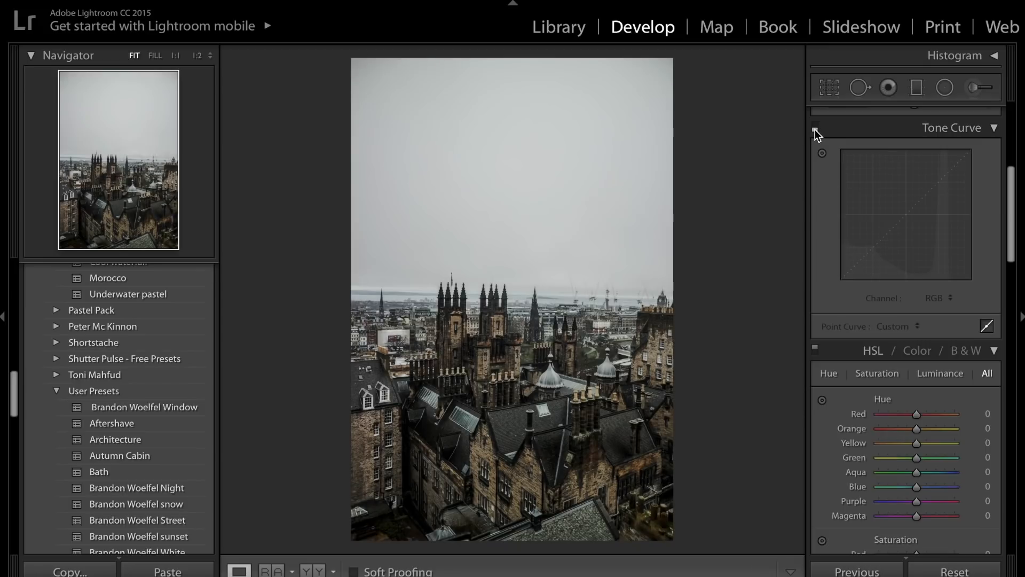
click(815, 129)
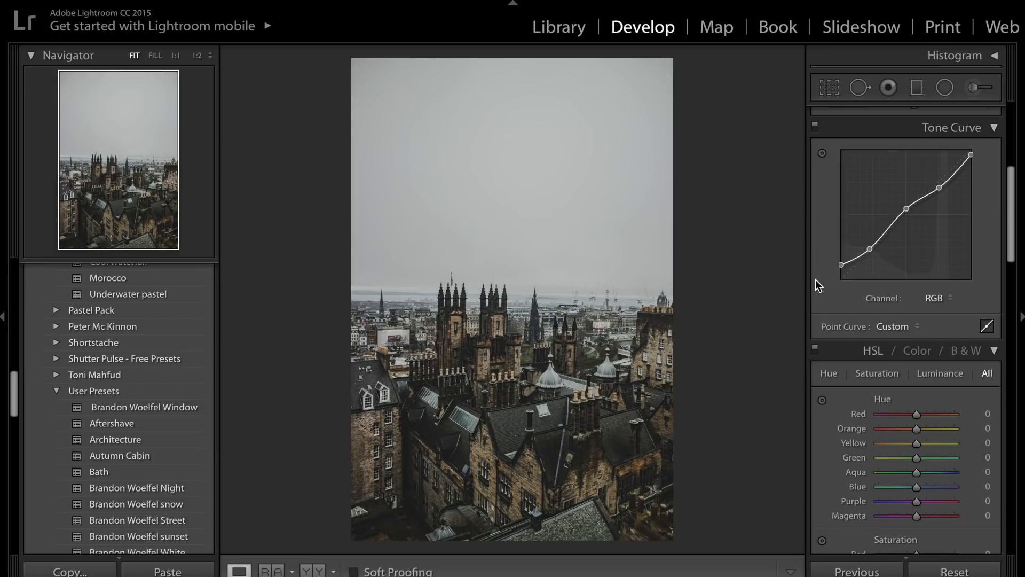
In the HSL adjustments, set the Orange hue to −51 and the Red hue to +3.
scroll(858, 291, down, 3)
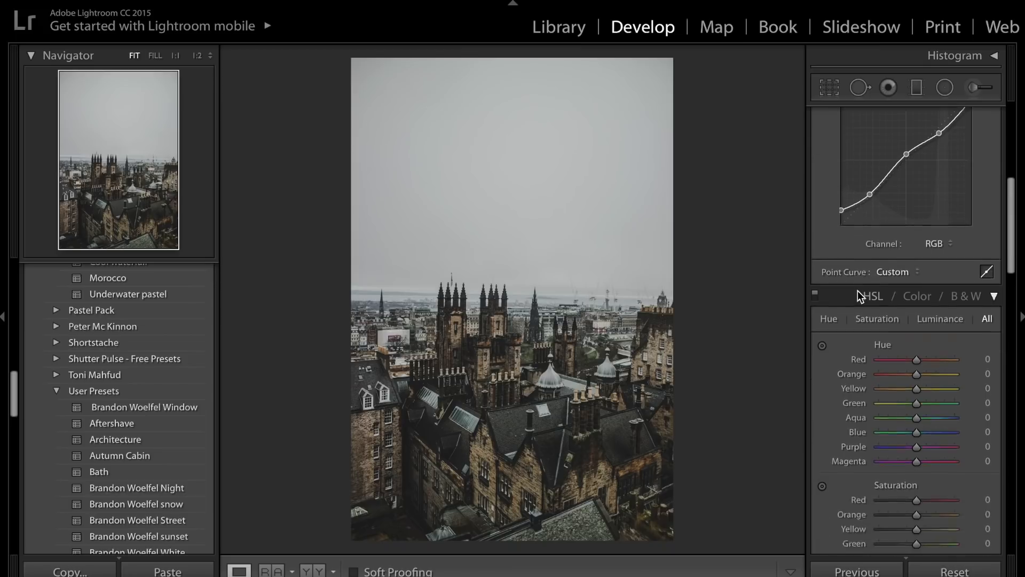
scroll(858, 291, down, 2)
scroll(857, 290, up, 4)
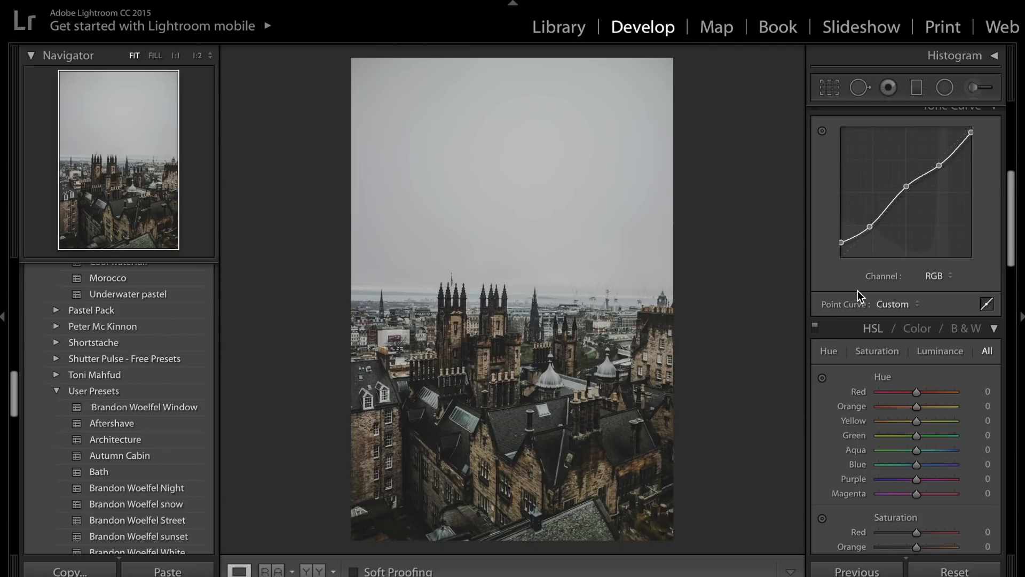
scroll(858, 290, down, 2)
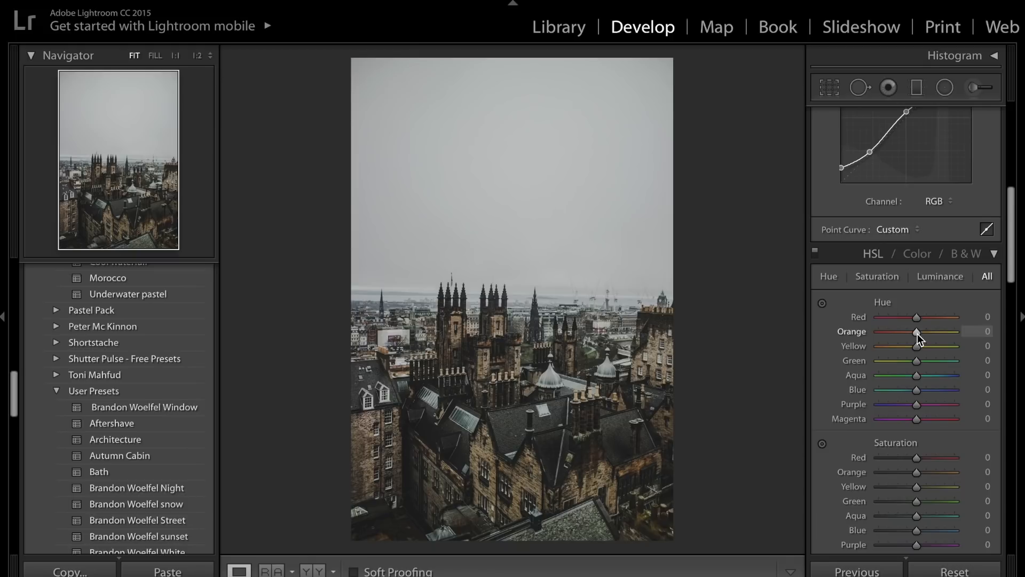
mouse_move(917, 334)
mouse_down()
mouse_move(886, 334)
mouse_move(963, 325)
mouse_move(880, 331)
mouse_move(910, 332)
mouse_move(897, 334)
mouse_up()
drag(916, 318, 987, 321)
drag(899, 314, 917, 322)
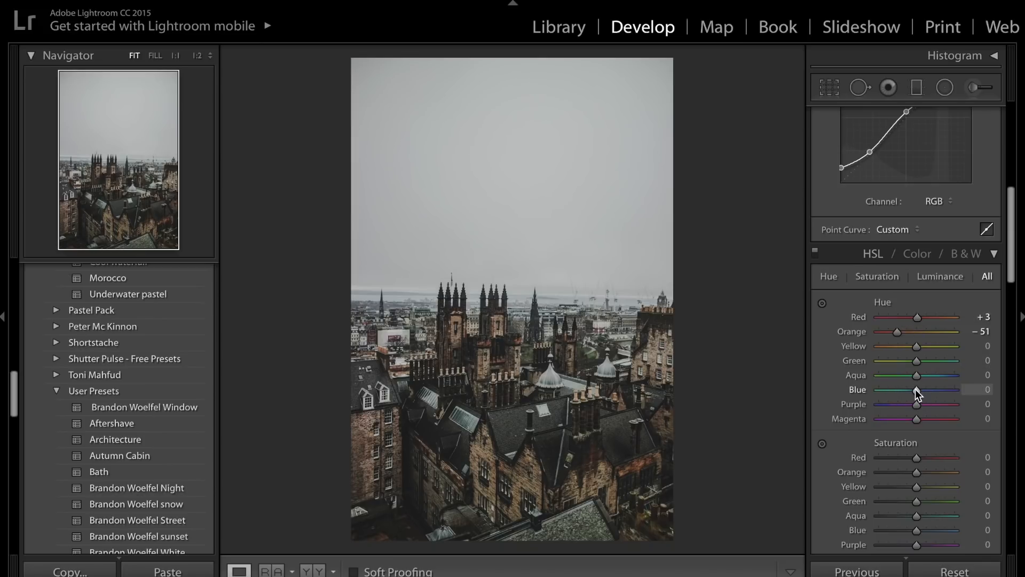
drag(892, 390, 946, 370)
double_click(854, 390)
double_click(863, 377)
Set the Green hue to −100 after testing both ends of its range.
drag(914, 363, 953, 372)
drag(892, 363, 539, 388)
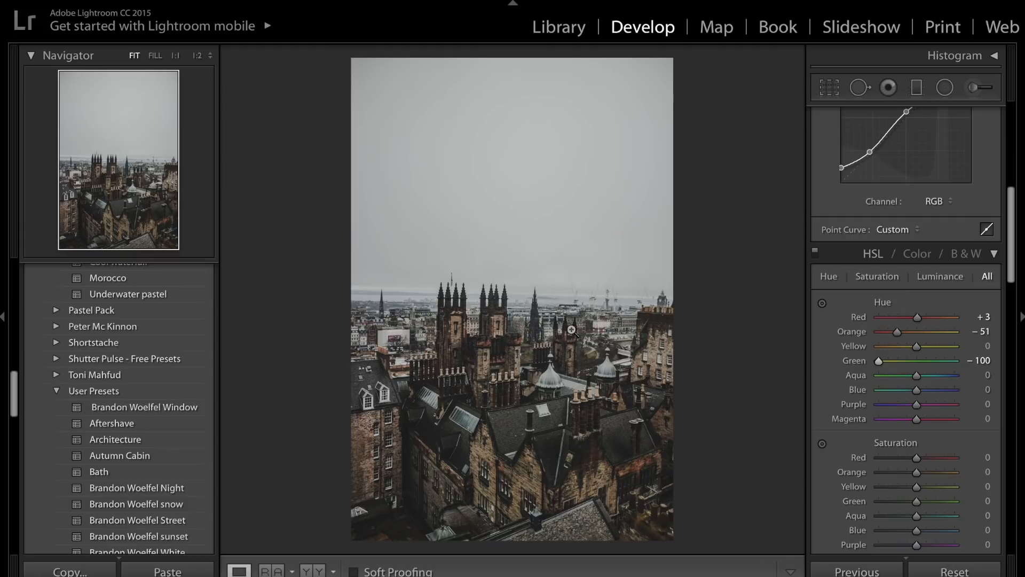
drag(892, 361, 955, 362)
drag(903, 362, 877, 362)
Straighten the photo with the crop tool at an angle of −1.27 and apply the crop.
scroll(953, 300, up, 3)
scroll(953, 300, up, 1)
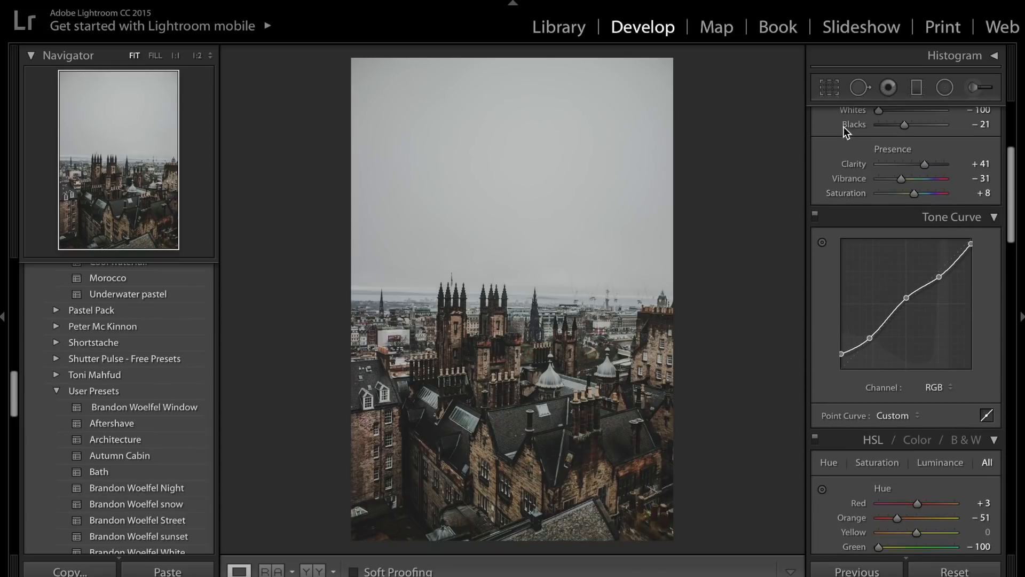
click(833, 90)
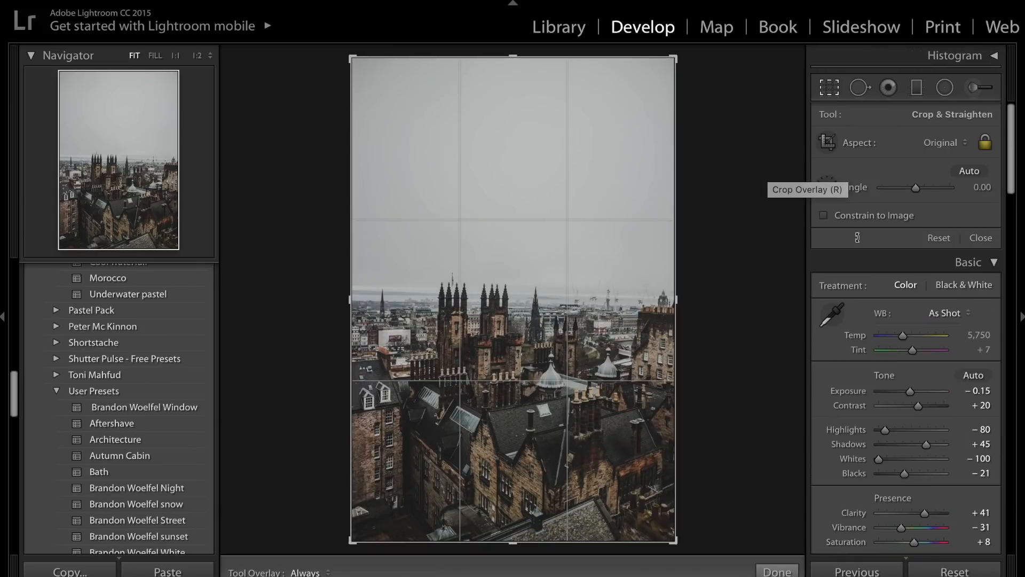
drag(916, 194, 915, 195)
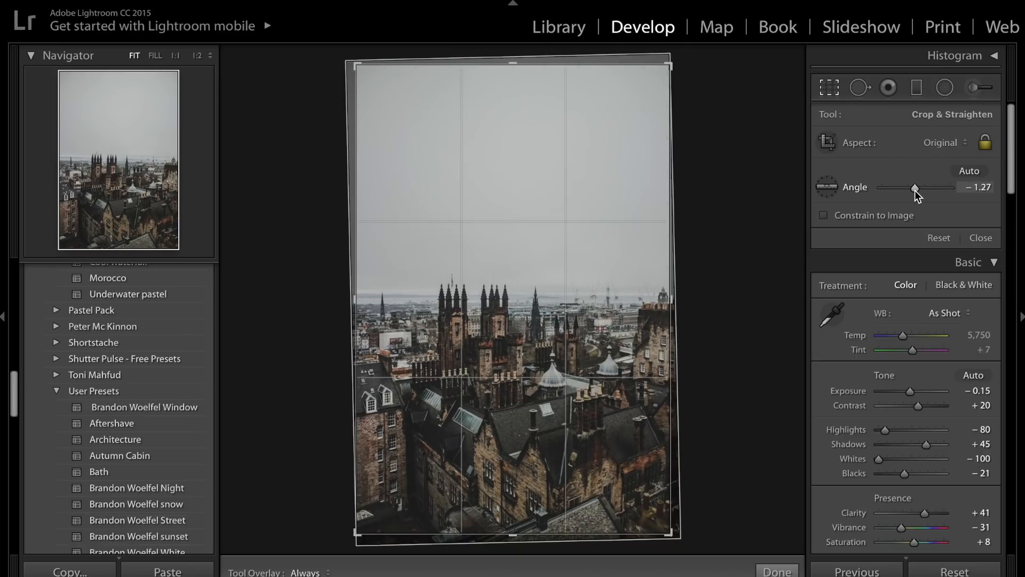
click(768, 570)
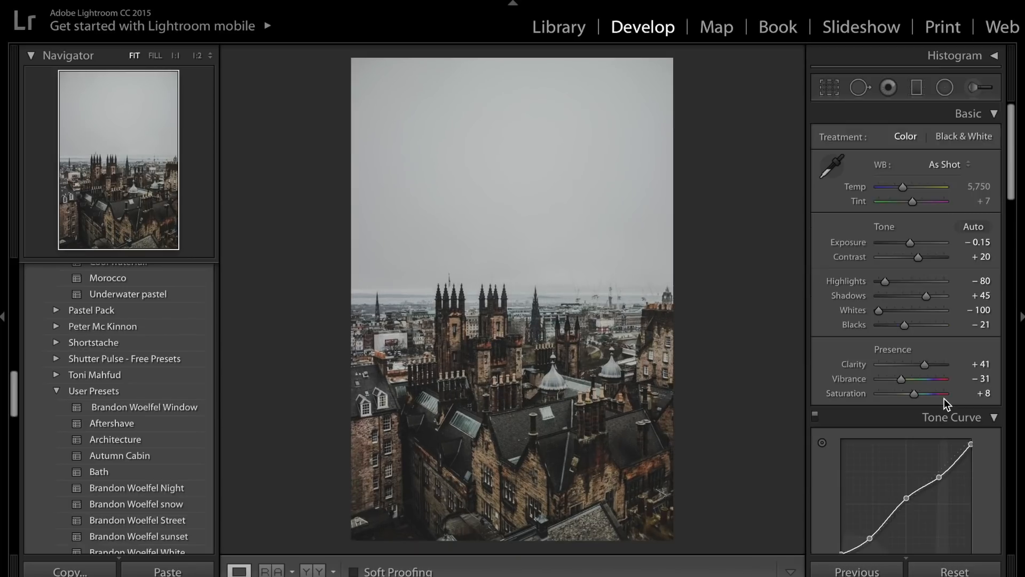
In the HSL saturation adjustments, set Orange to +87 and Yellow to +17.
scroll(944, 401, down, 5)
scroll(944, 400, down, 3)
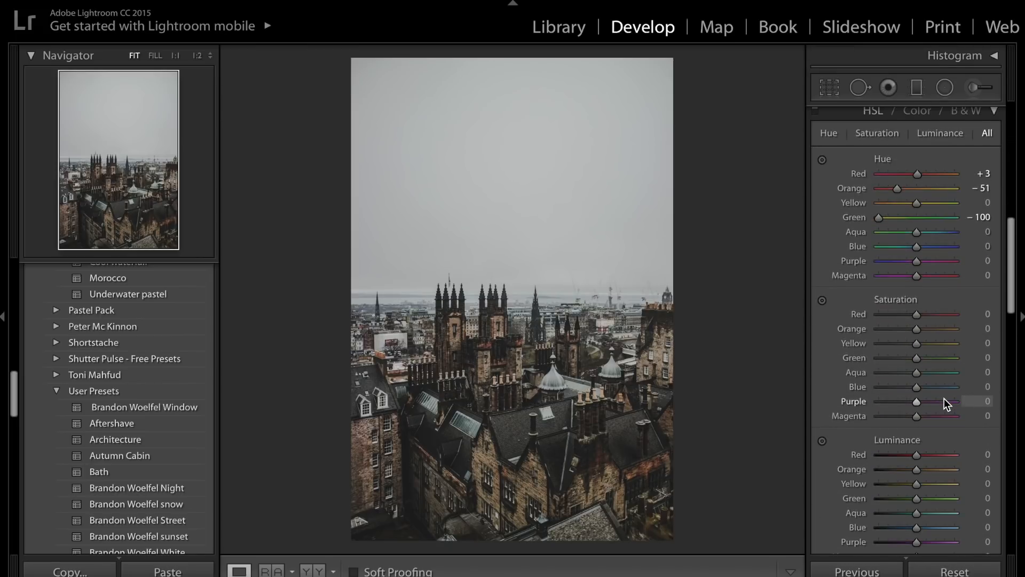
scroll(944, 401, down, 1)
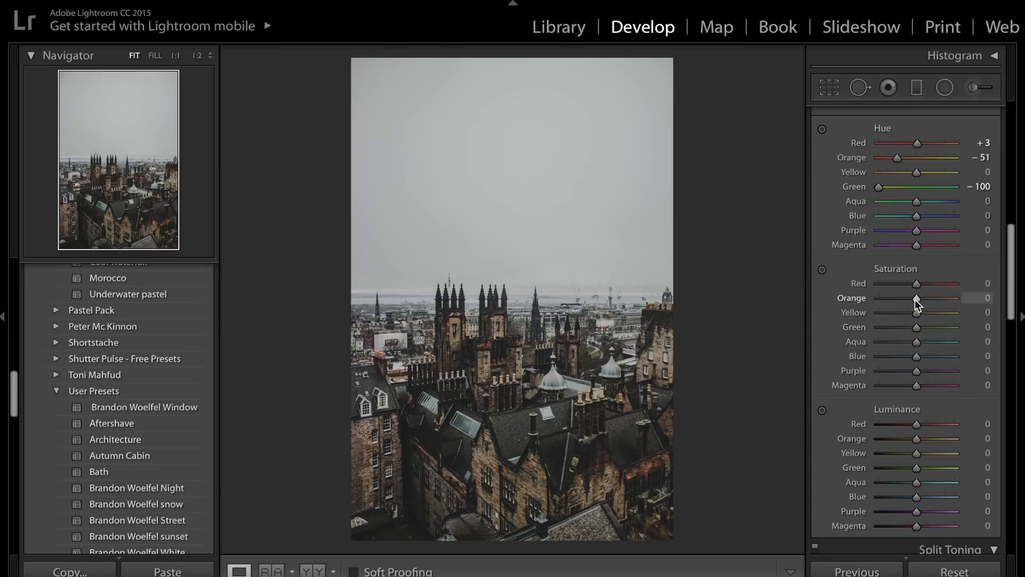
drag(915, 299, 882, 300)
drag(977, 305, 948, 303)
drag(918, 312, 924, 312)
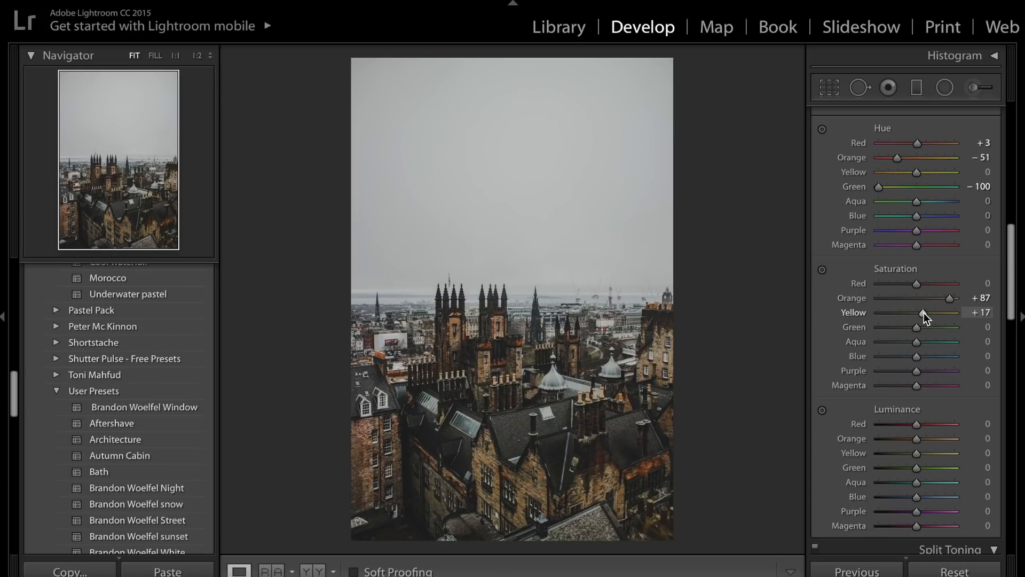
Reduce the HSL saturation of Green to −42, Aqua, Blue and Purple to −38, and Magenta to −47.
click(902, 342)
click(902, 356)
click(902, 371)
click(901, 328)
click(899, 385)
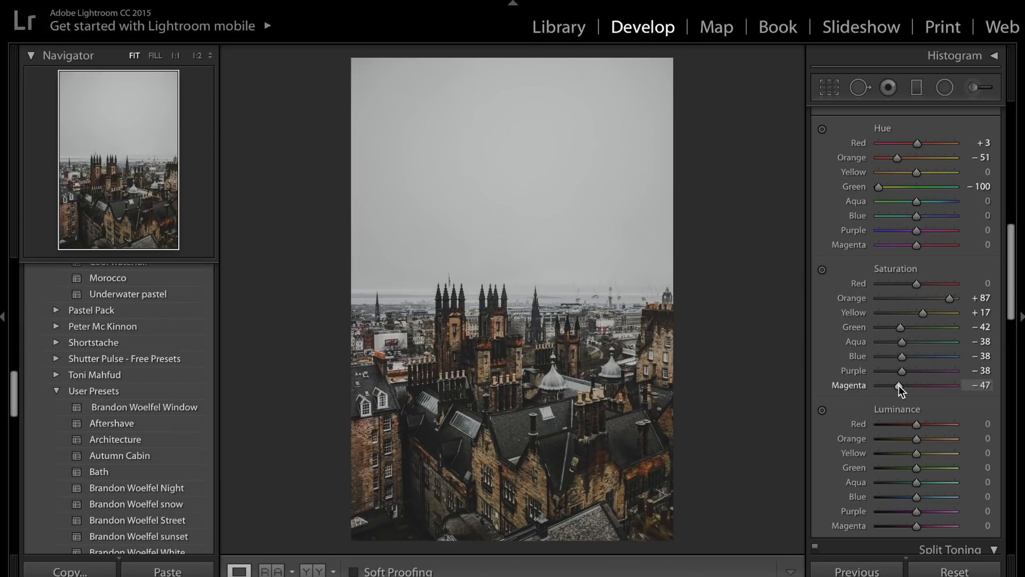
Set the HSL luminance of Orange to +53, Yellow to +68, Green to −45, Aqua to −46 and Blue to −67.
scroll(899, 386, down, 1)
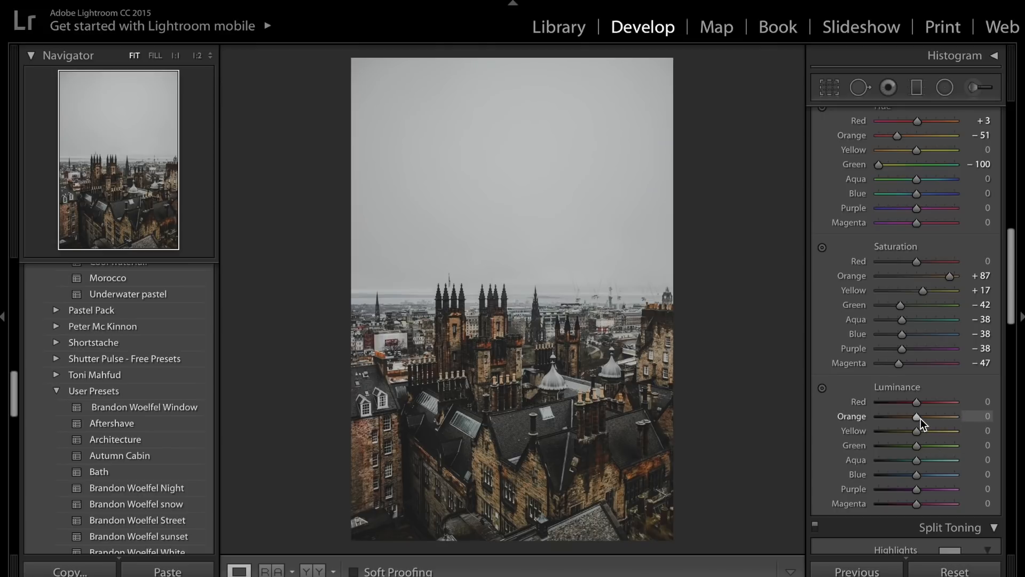
mouse_move(921, 418)
mouse_down()
mouse_move(950, 421)
mouse_move(938, 427)
mouse_up()
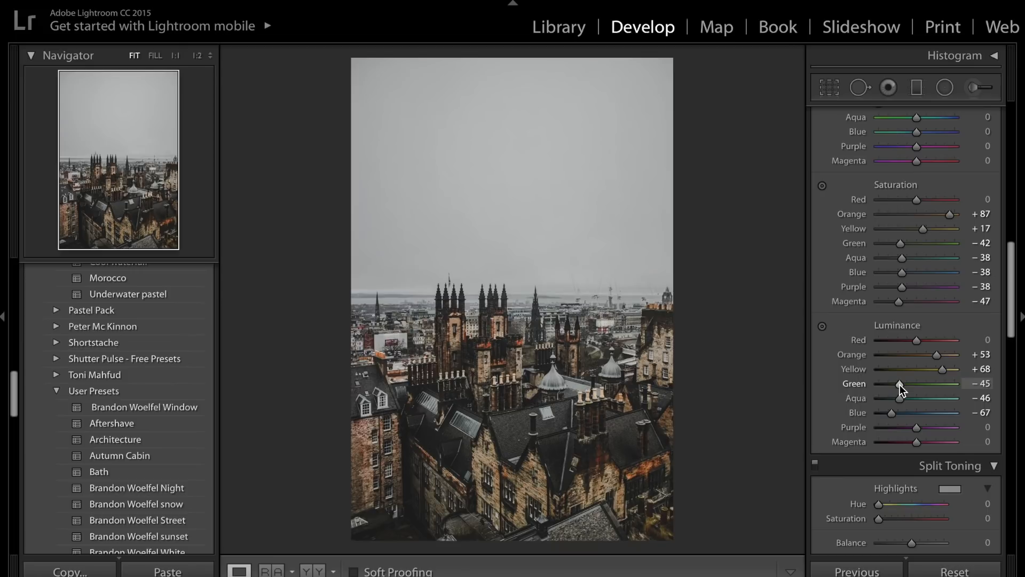
scroll(900, 385, down, 5)
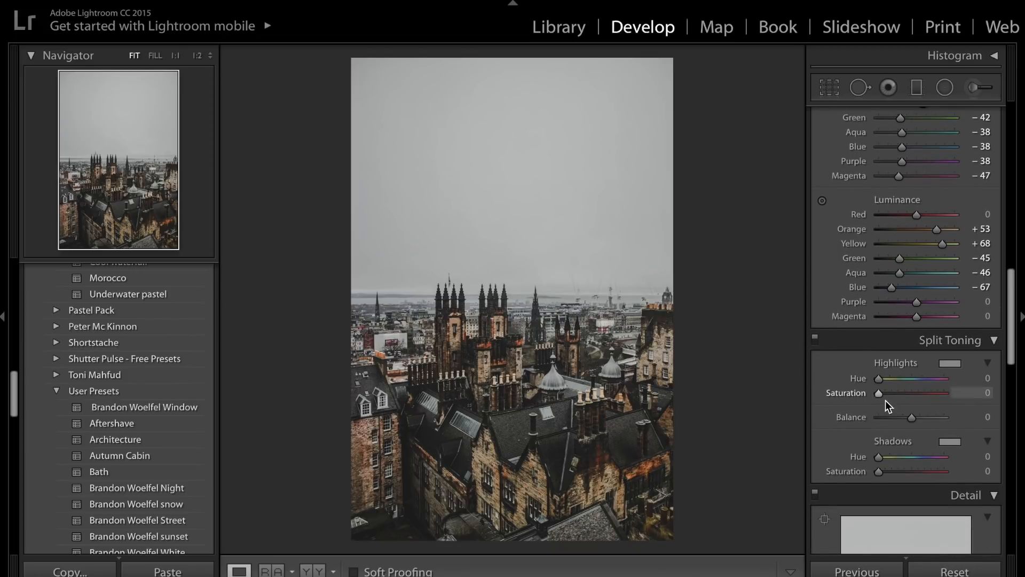
Split-tone the highlights with hue 54, saturation 22 and the shadows with hue 260, saturation 15, and compare the effect off and on.
mouse_move(880, 395)
mouse_down()
mouse_move(893, 400)
mouse_move(889, 380)
mouse_up()
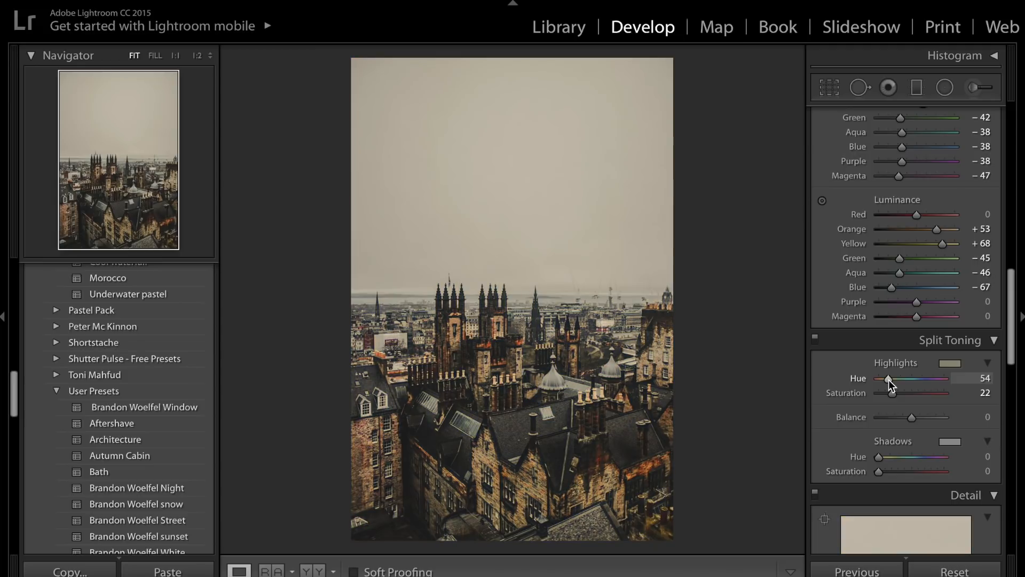
drag(883, 472, 926, 459)
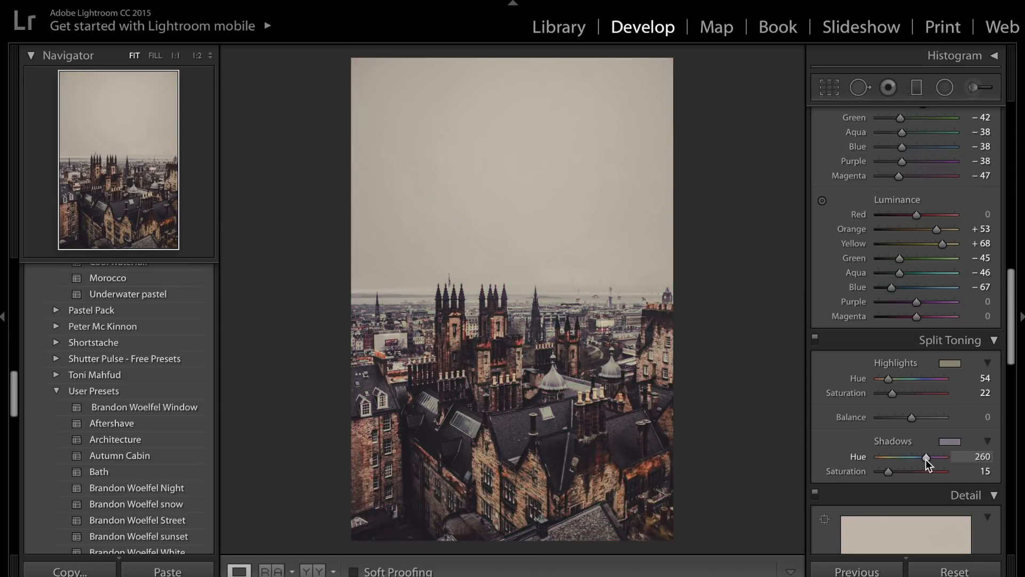
click(815, 344)
click(814, 344)
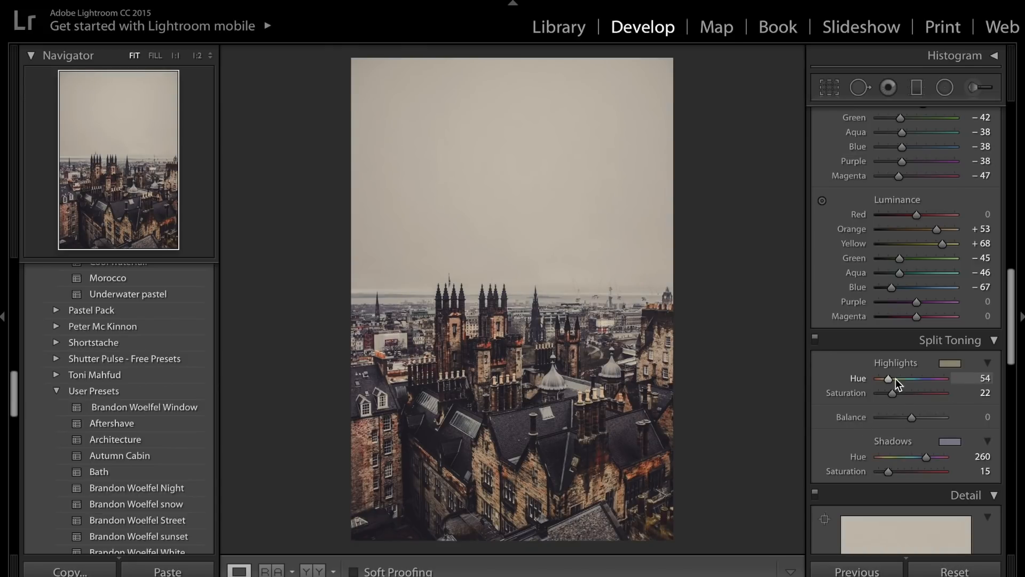
Change the split toning hues to 233 for highlights and 51 for shadows, and switch the effect off for comparison.
drag(886, 382, 918, 382)
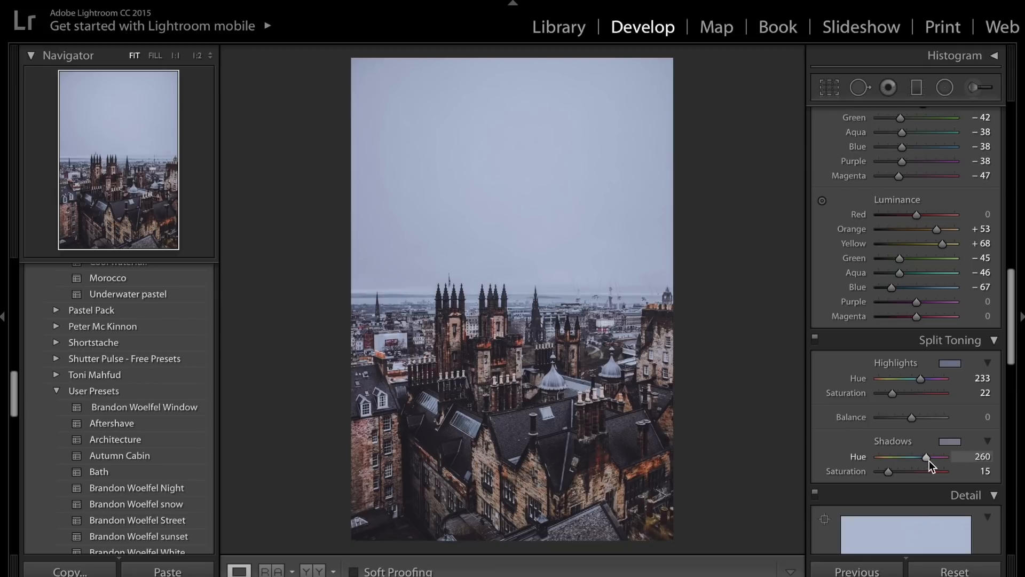
drag(927, 459, 889, 461)
click(815, 341)
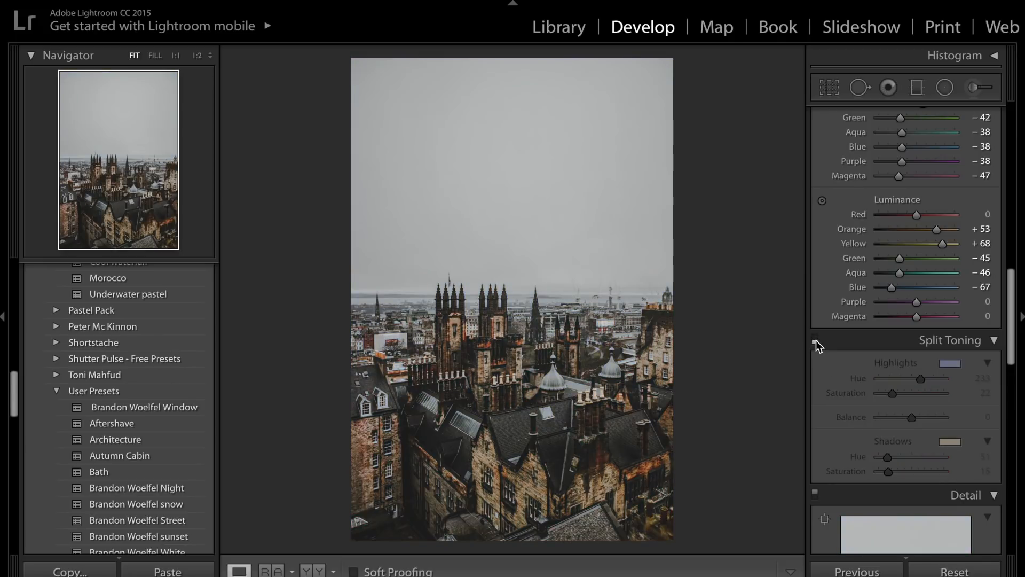
Re-enable split toning, set the saturation to 10 for highlights and 4 for shadows, and compare the effect off and on.
click(816, 341)
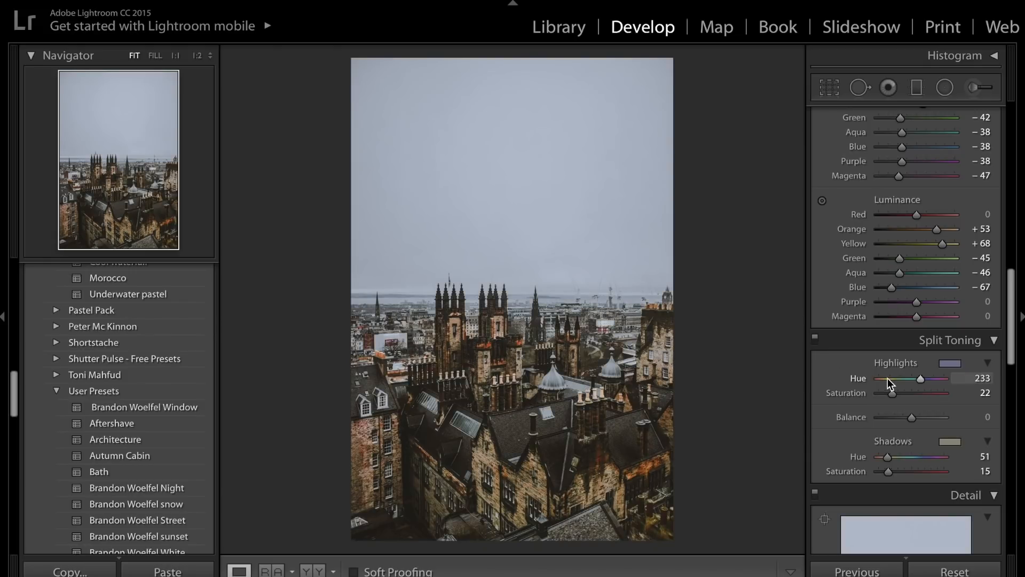
drag(892, 395, 790, 393)
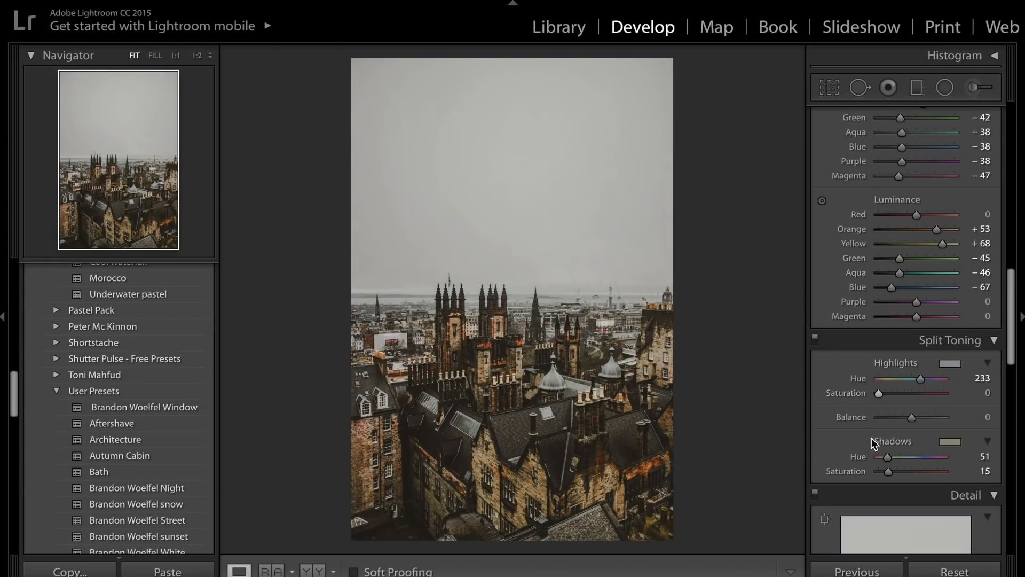
drag(881, 395, 887, 399)
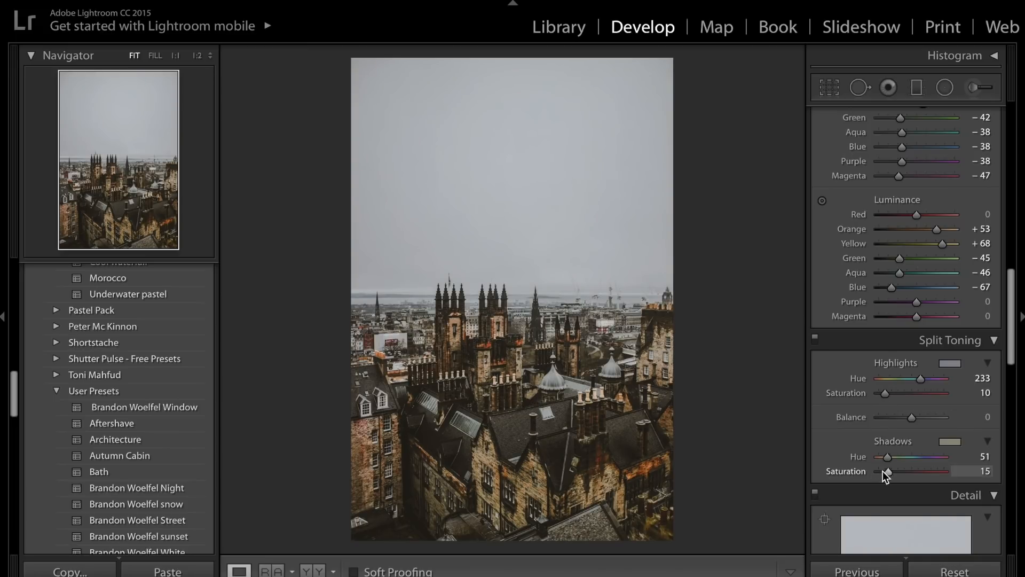
drag(884, 472, 879, 472)
click(815, 337)
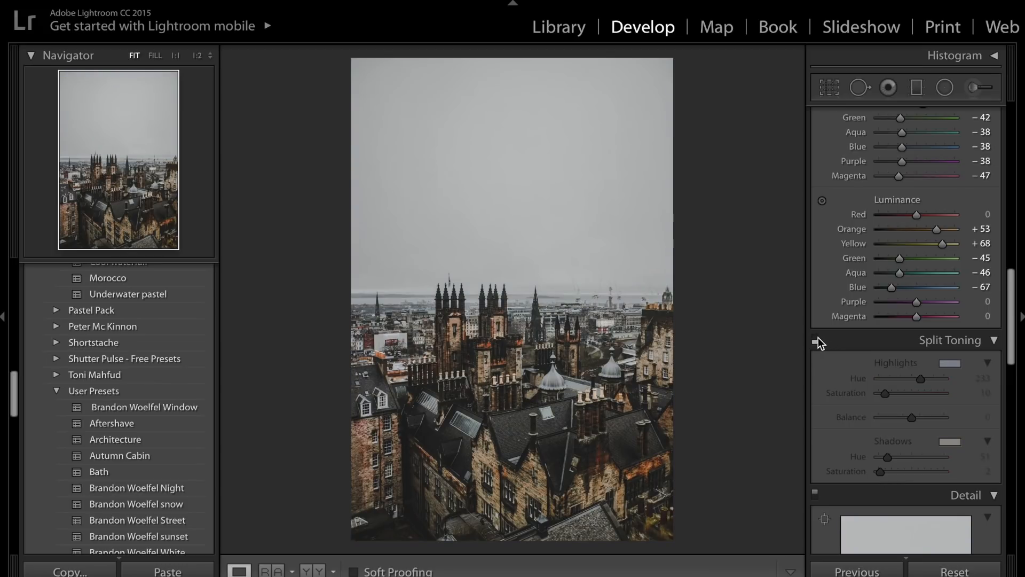
click(817, 339)
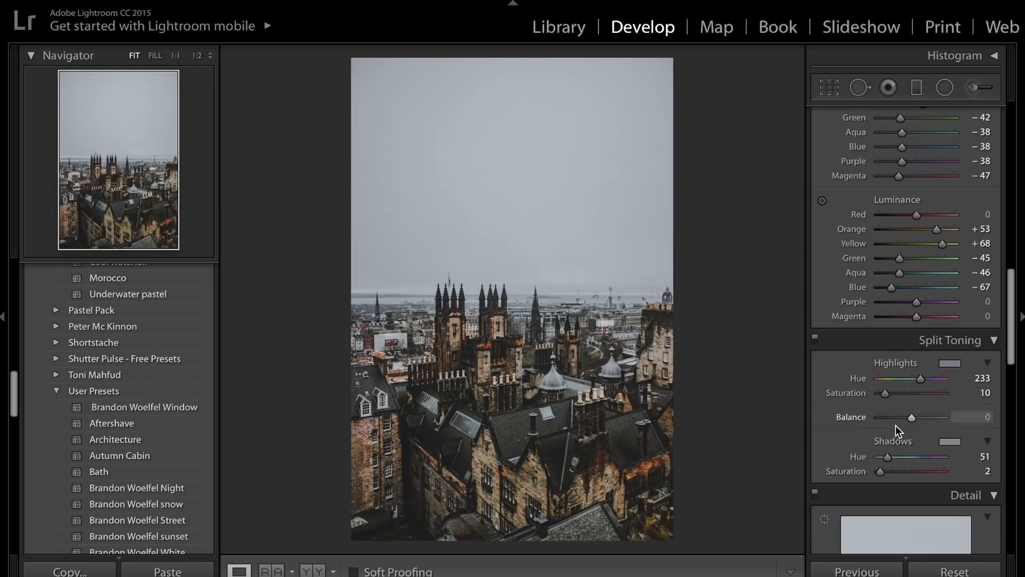
drag(880, 474, 884, 474)
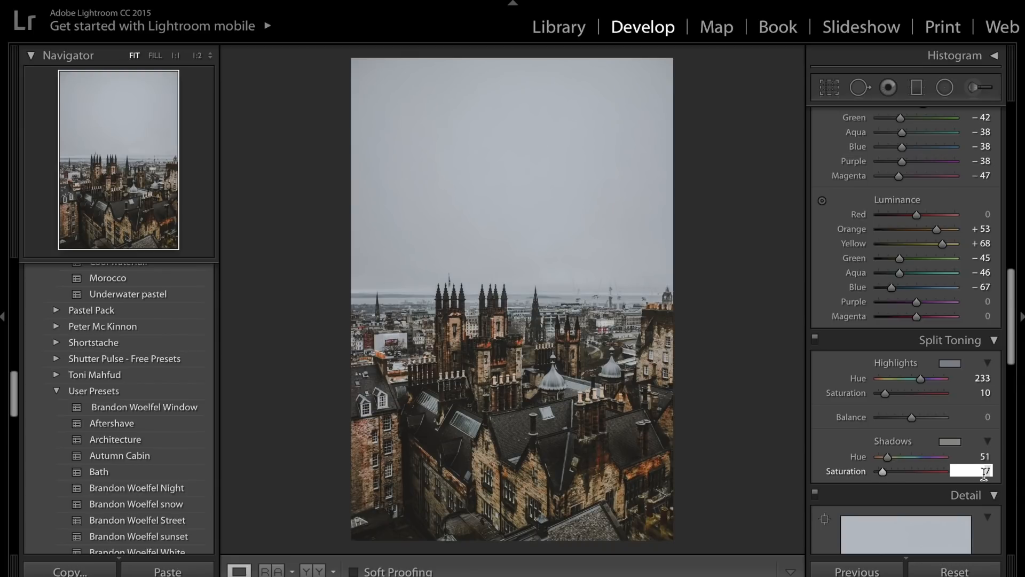
drag(984, 473, 961, 473)
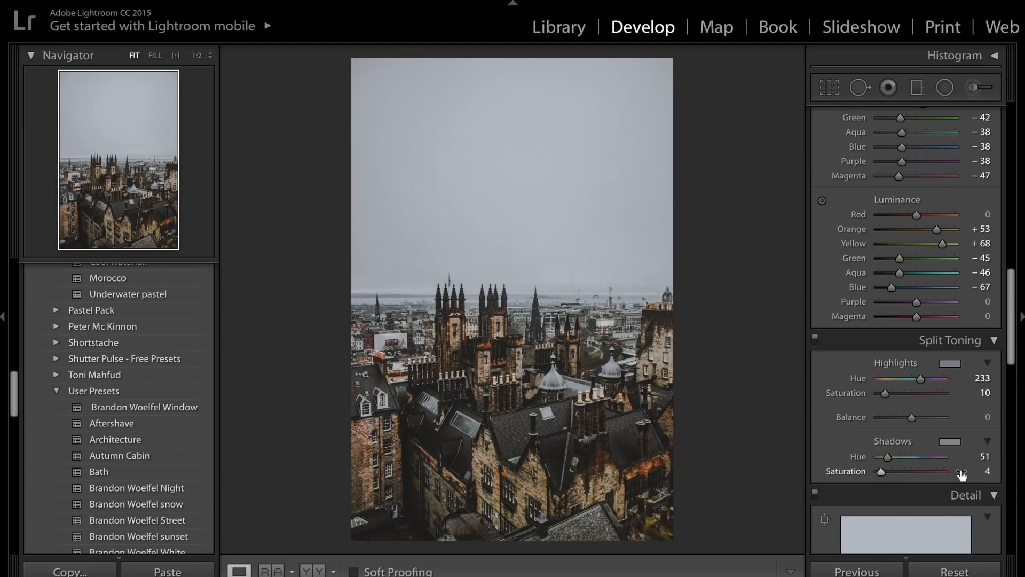
alt+click(887, 458)
Set the sharpening amount to 48.
scroll(887, 459, down, 10)
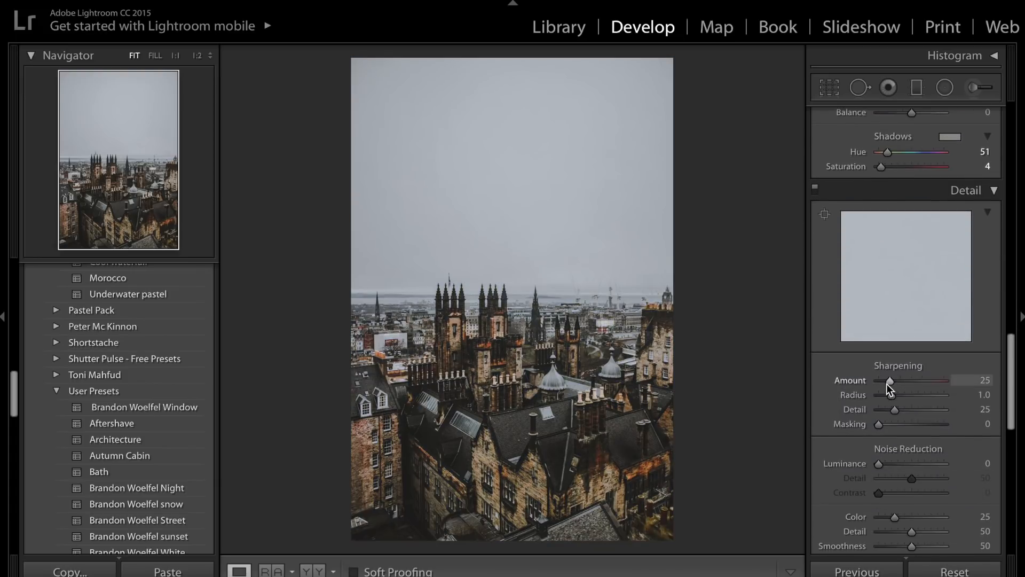
drag(890, 381, 898, 382)
Add grain to the photo with amount 59 and size 25.
scroll(897, 382, down, 4)
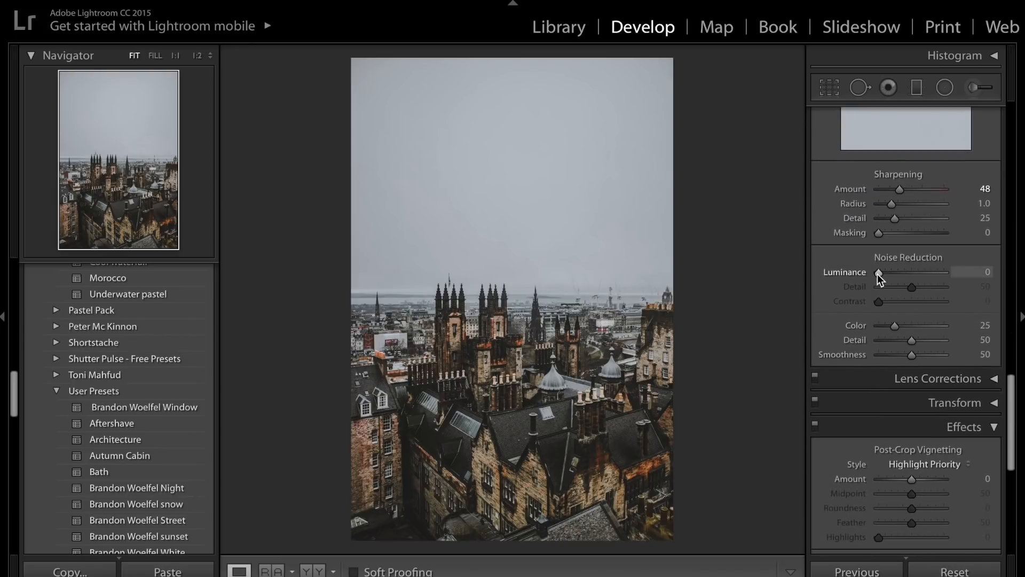
scroll(878, 274, down, 4)
scroll(878, 274, down, 2)
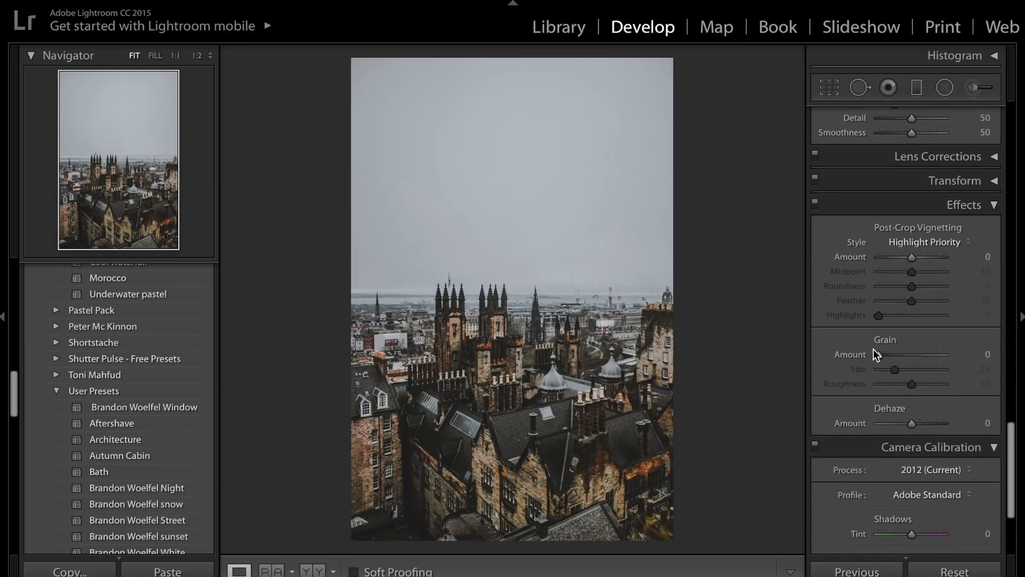
mouse_move(903, 357)
mouse_down()
mouse_move(925, 357)
mouse_move(905, 374)
mouse_move(914, 372)
mouse_up()
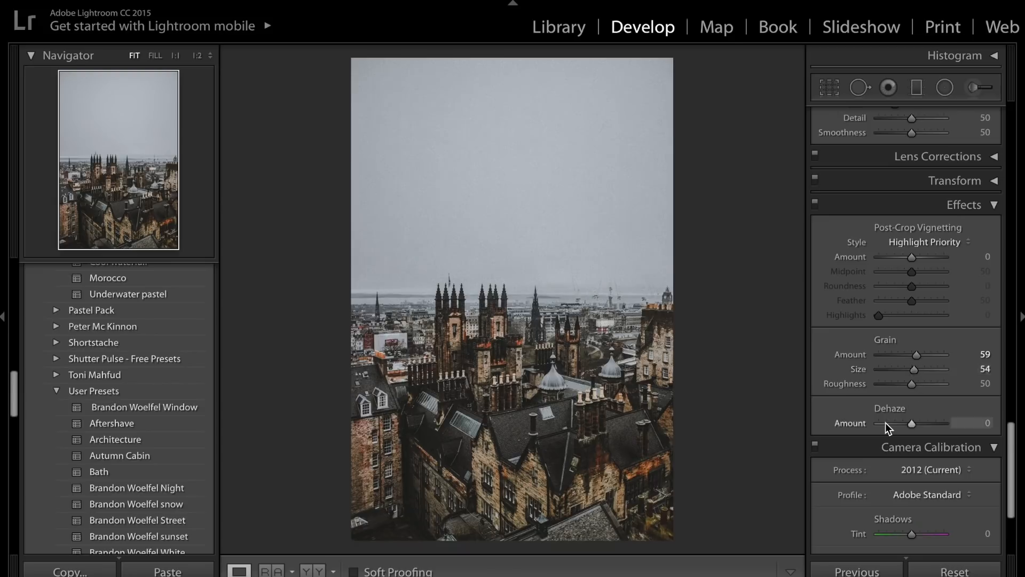
scroll(886, 422, down, 5)
scroll(886, 421, down, 2)
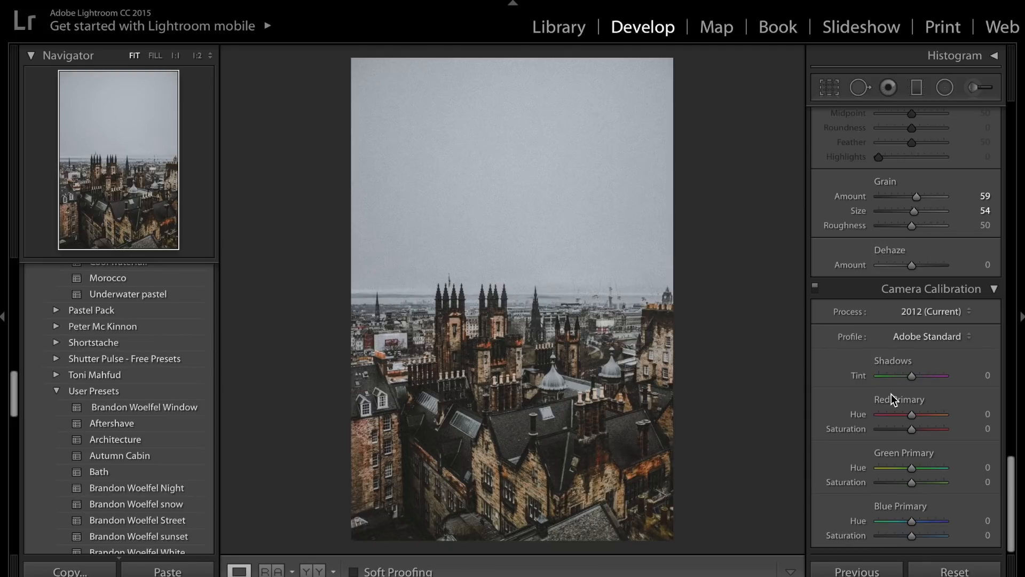
scroll(915, 330, up, 2)
scroll(915, 329, up, 10)
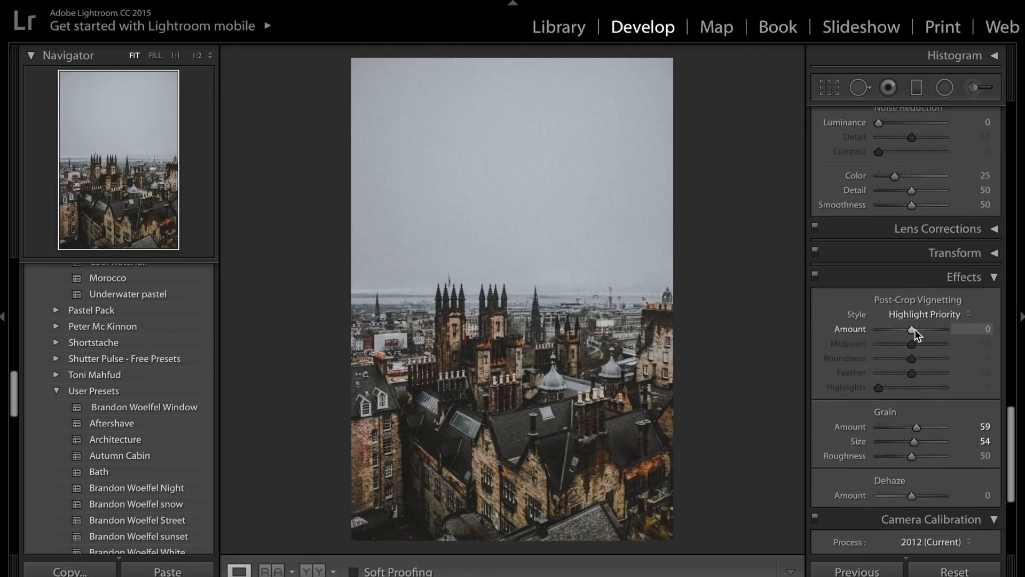
scroll(915, 329, down, 8)
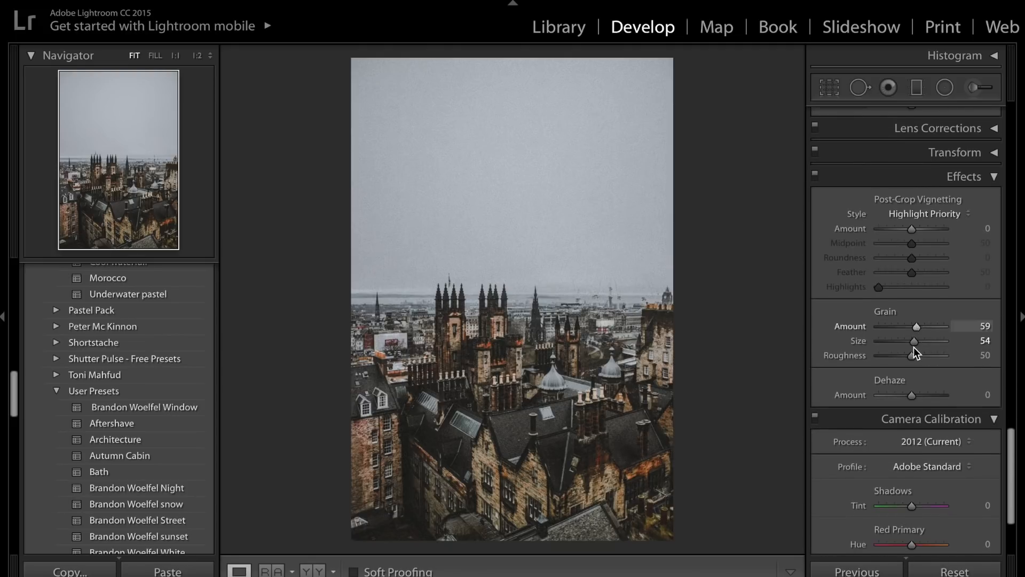
click(895, 341)
Set the camera calibration hues to +3 for red, +6 for green and −11 for blue primary, and compare with the unedited photo.
scroll(898, 425, down, 3)
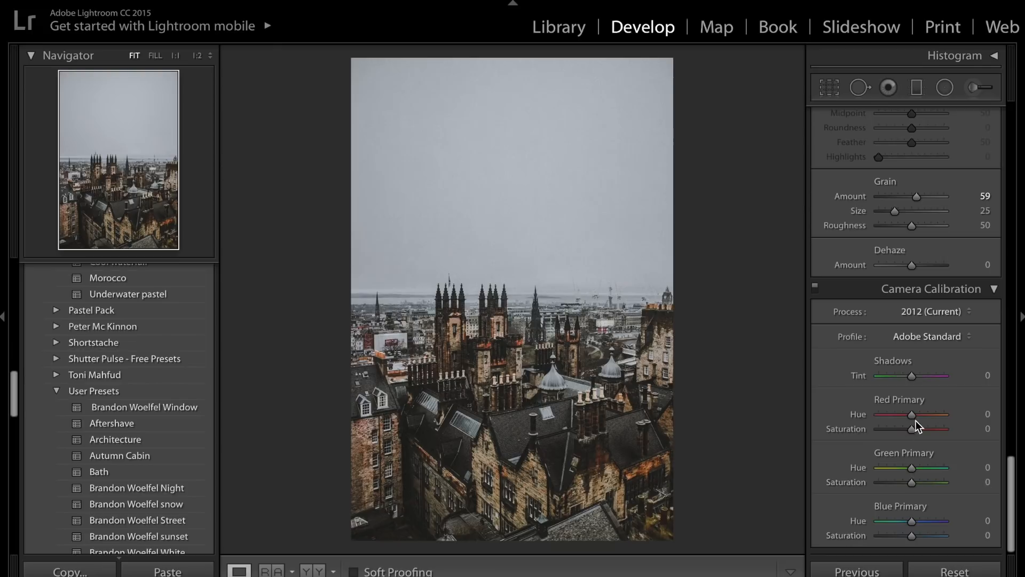
mouse_move(910, 415)
mouse_down()
mouse_move(882, 418)
mouse_move(892, 418)
mouse_up()
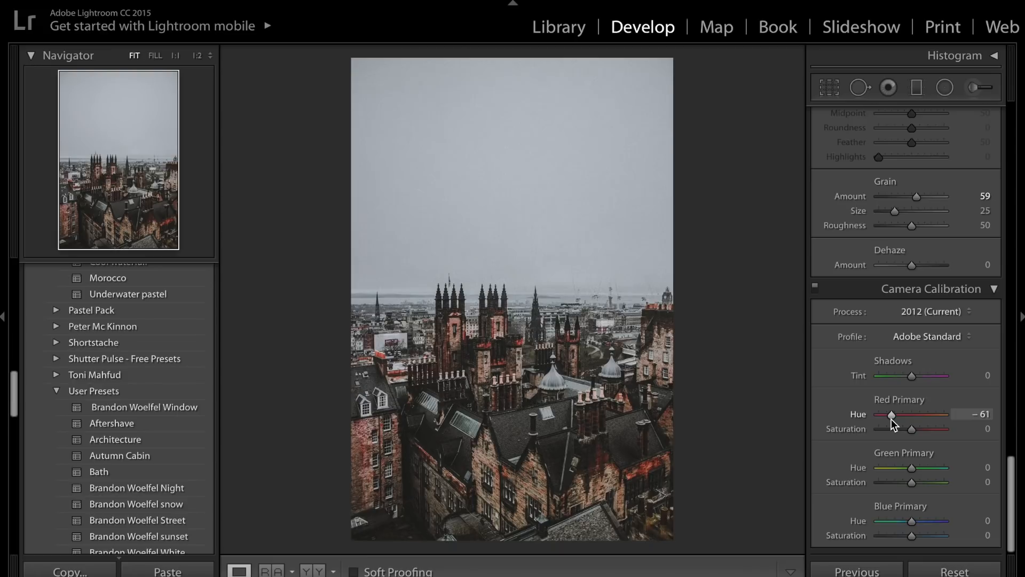
mouse_move(902, 422)
mouse_down()
mouse_move(927, 417)
mouse_move(912, 415)
mouse_up()
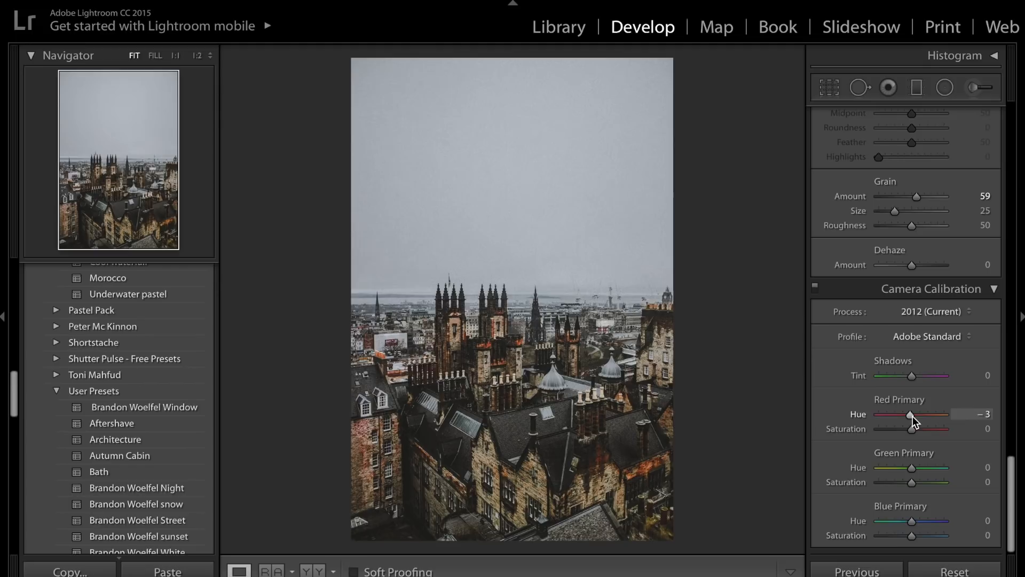
mouse_move(912, 468)
mouse_down()
mouse_move(890, 470)
mouse_move(935, 470)
mouse_move(915, 473)
mouse_up()
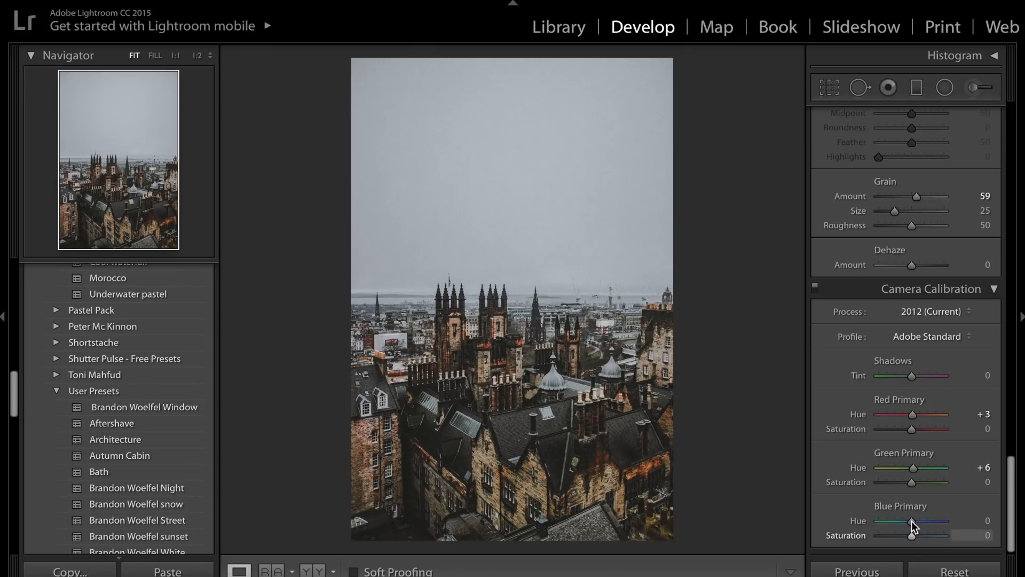
drag(911, 521, 910, 523)
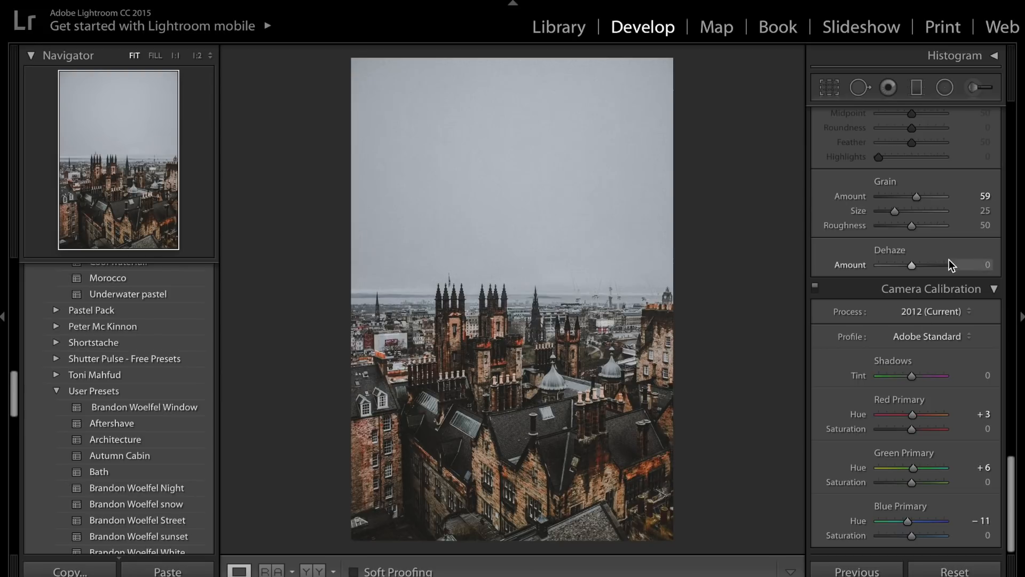
key(backslash)
key(backslash)
key(backslash)
key(backslash)
Add a graduated filter from the photo's top edge to mid-sky with exposure −4.00 and highlights −3.
scroll(951, 264, up, 10)
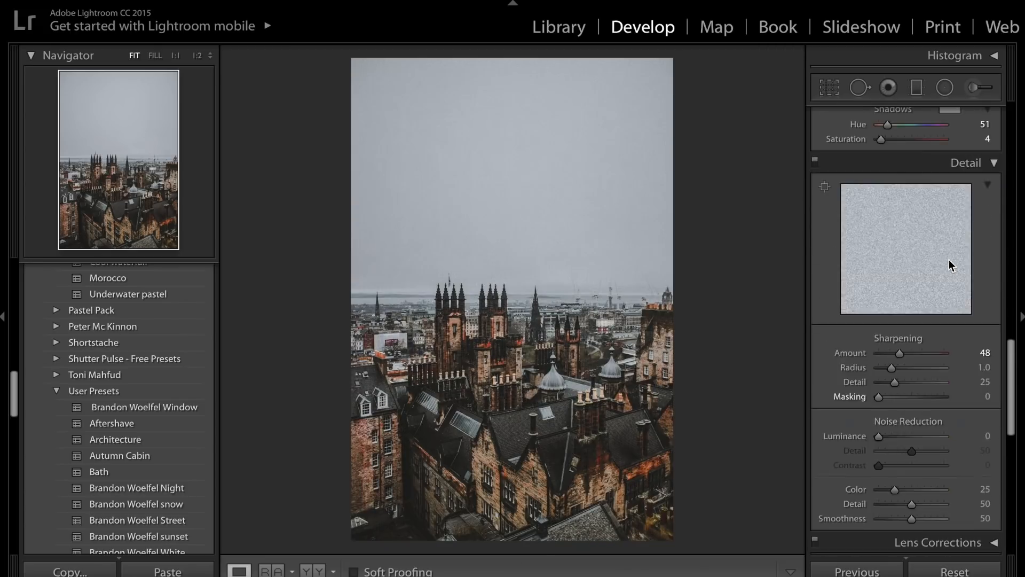
scroll(889, 134, up, 8)
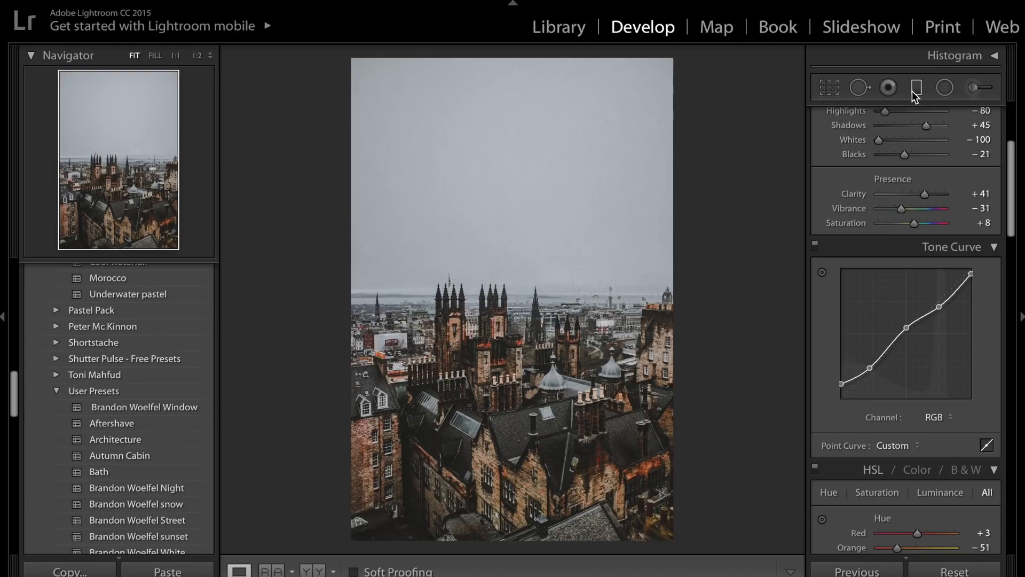
click(914, 91)
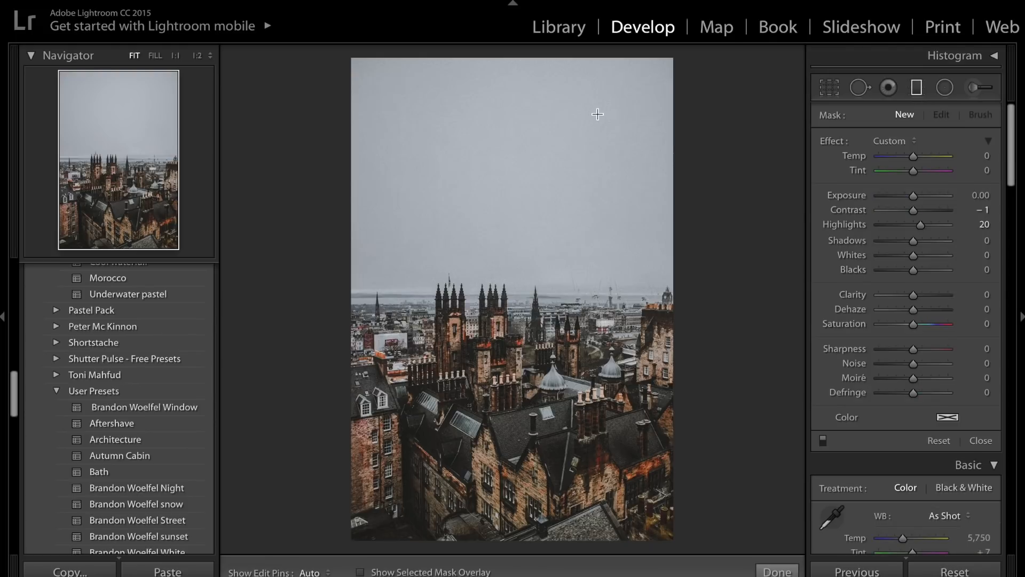
drag(516, 54, 515, 217)
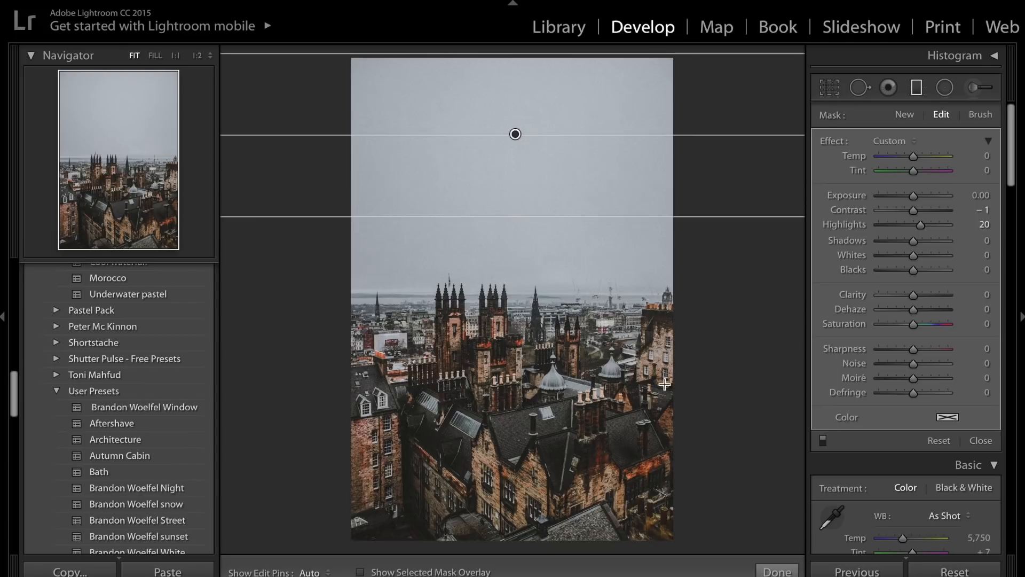
click(914, 228)
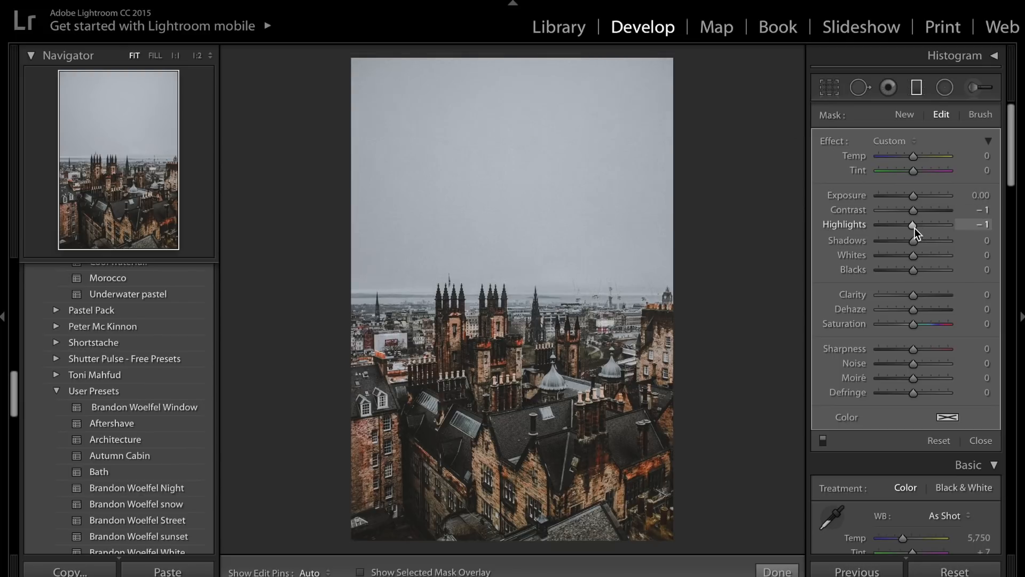
drag(913, 197, 854, 195)
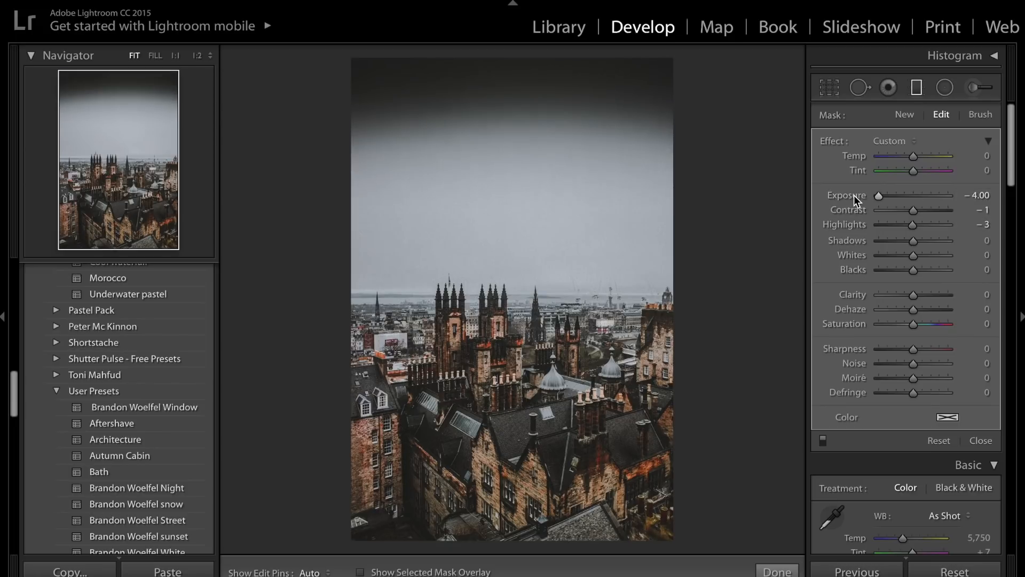
Set the sky graduated filter's dehaze to 38 and clarity to 31.
click(896, 313)
drag(896, 313, 926, 310)
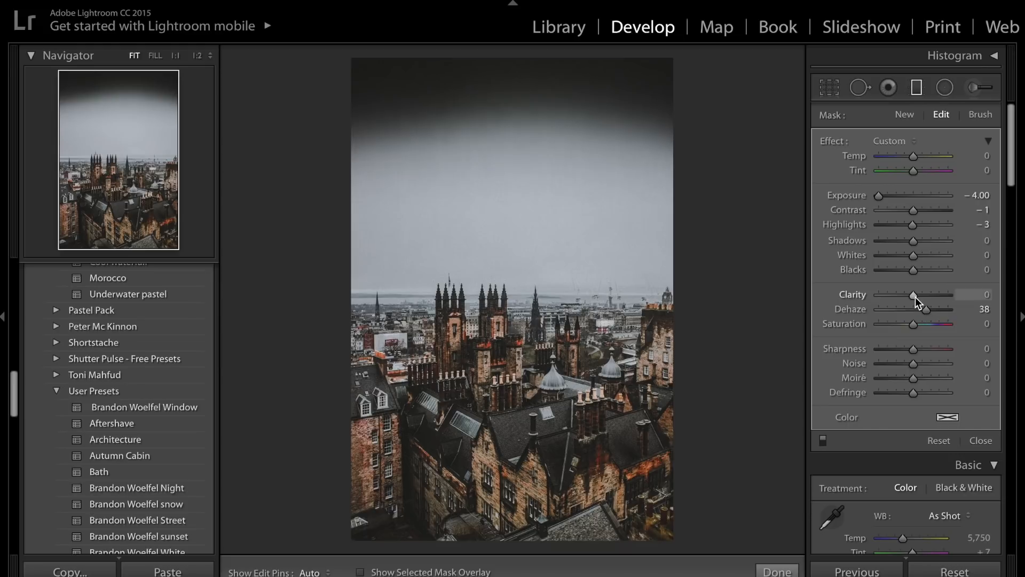
click(926, 296)
Extend the graduated filter's lower edge down closer to the horizon and finish editing the filter.
mouse_move(662, 142)
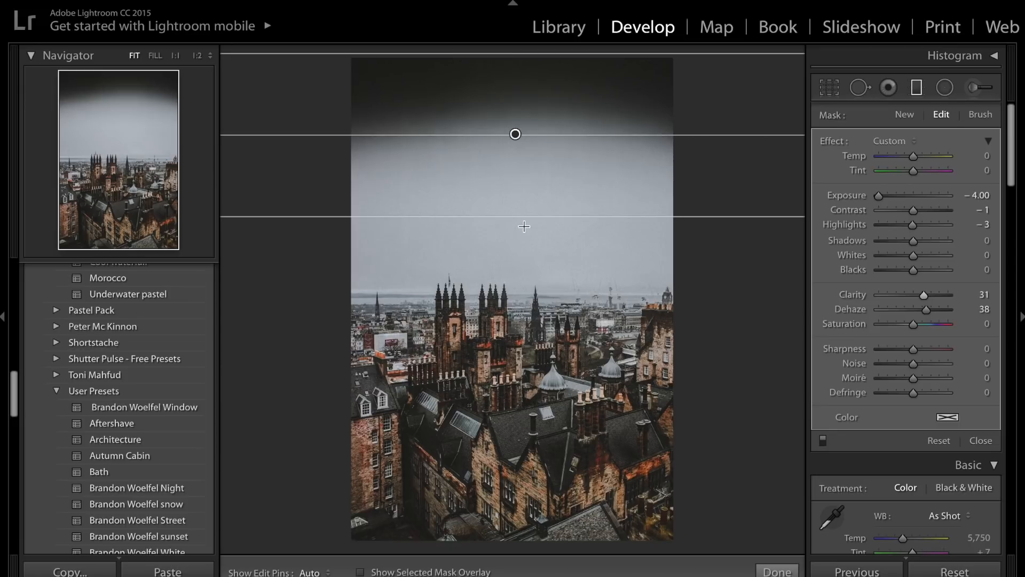
drag(520, 233, 522, 252)
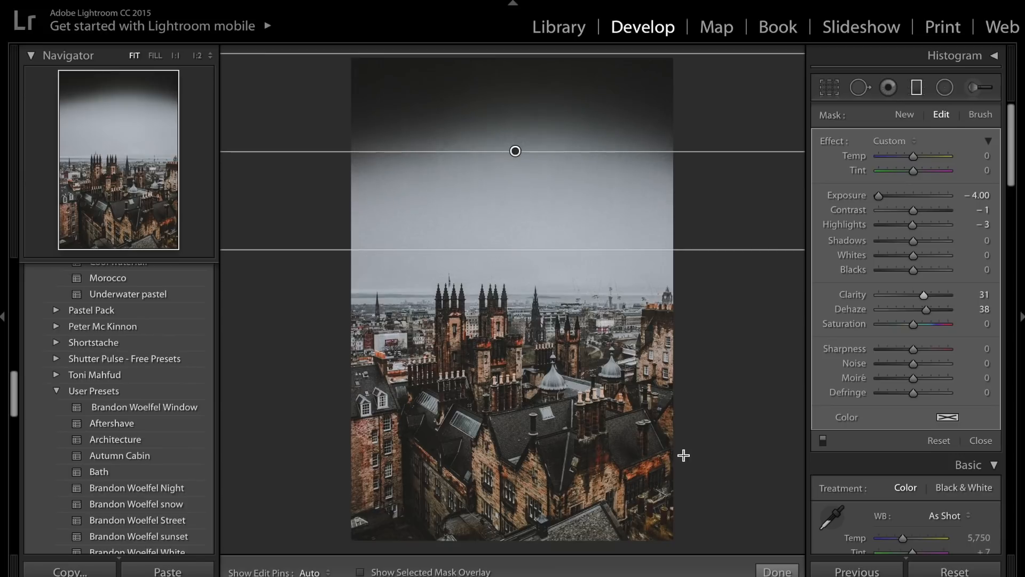
click(777, 571)
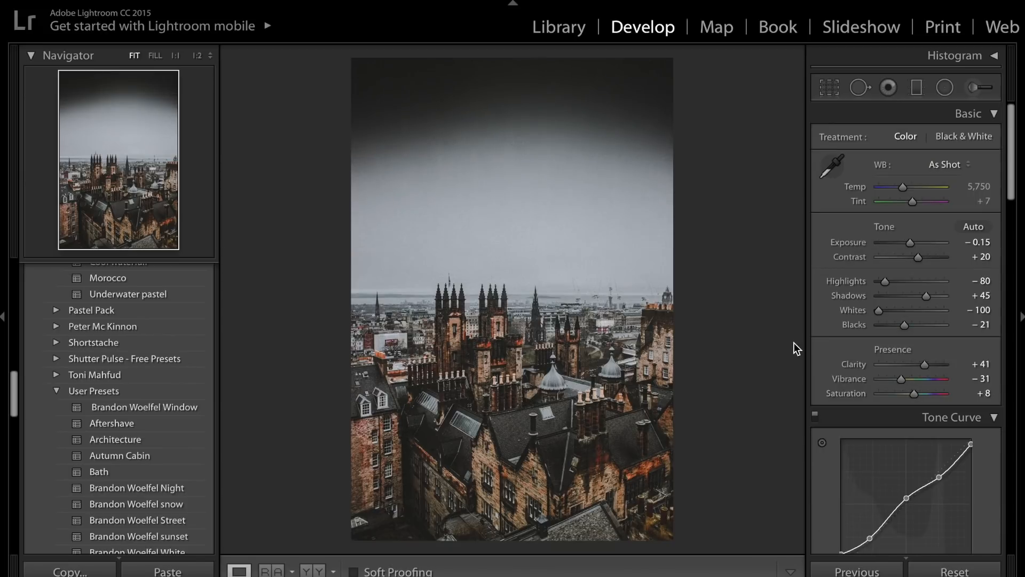